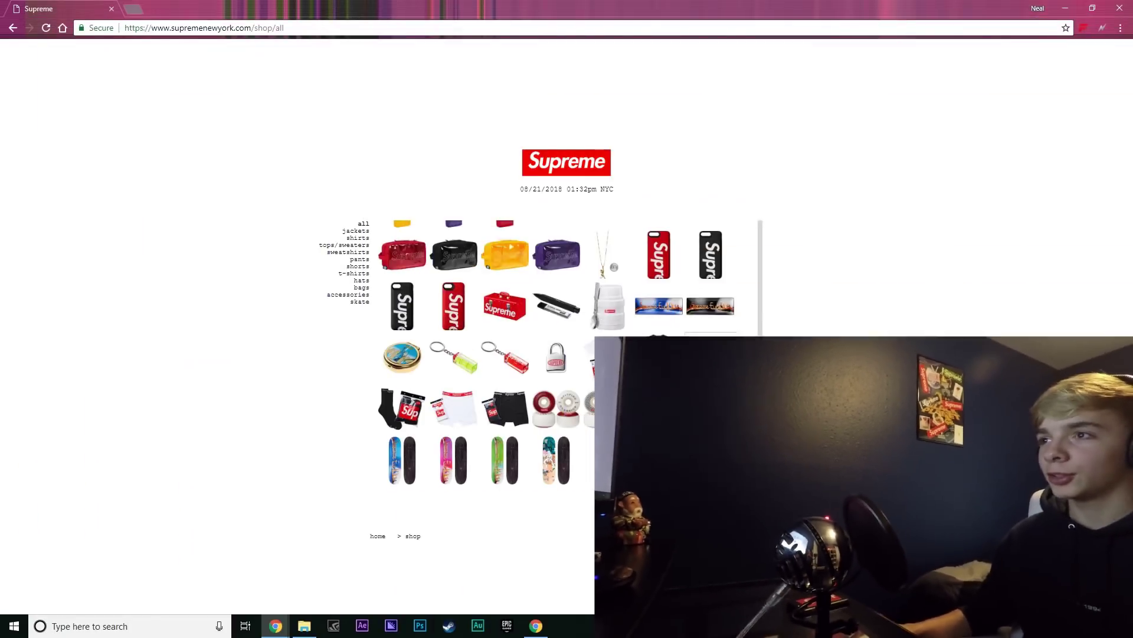
Add the white Hanes crew socks to the cart, go to checkout, and open the ForceCop extension panel
{"action": "left_click", "coordinate": [661, 360]}
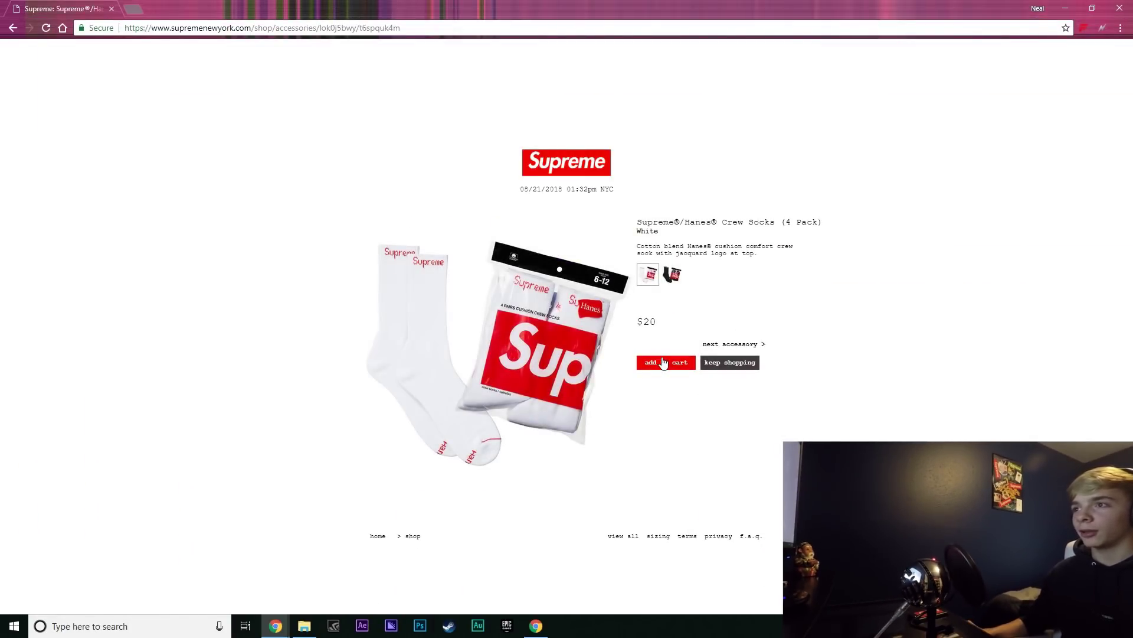
{"action": "left_click", "coordinate": [322, 273]}
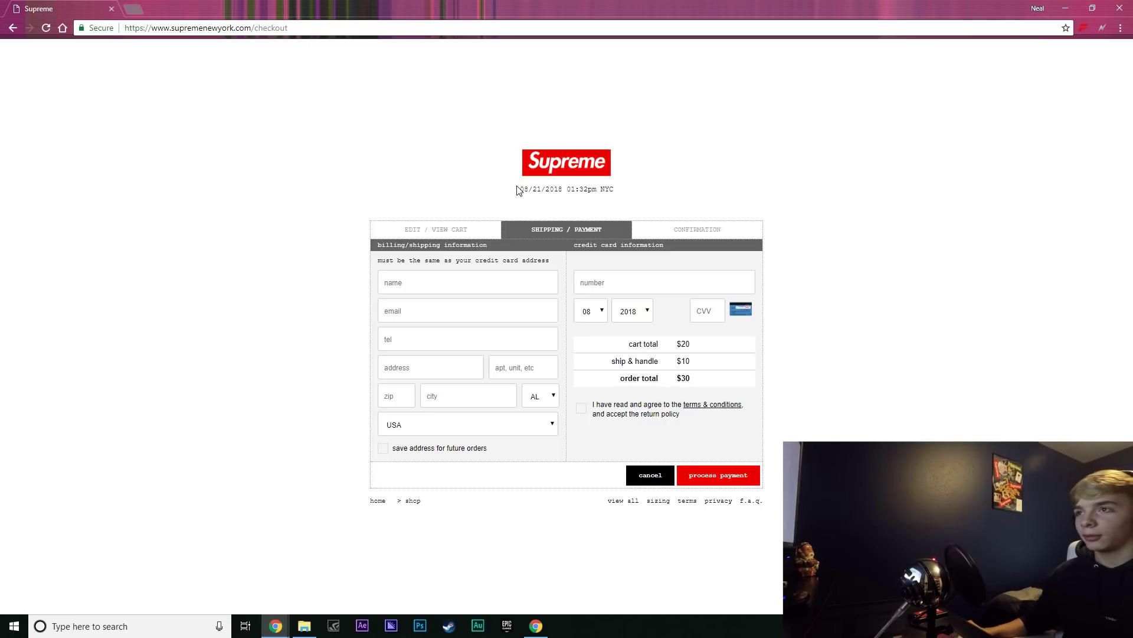
{"action": "left_click", "coordinate": [1084, 28]}
{"action": "left_click", "coordinate": [858, 77]}
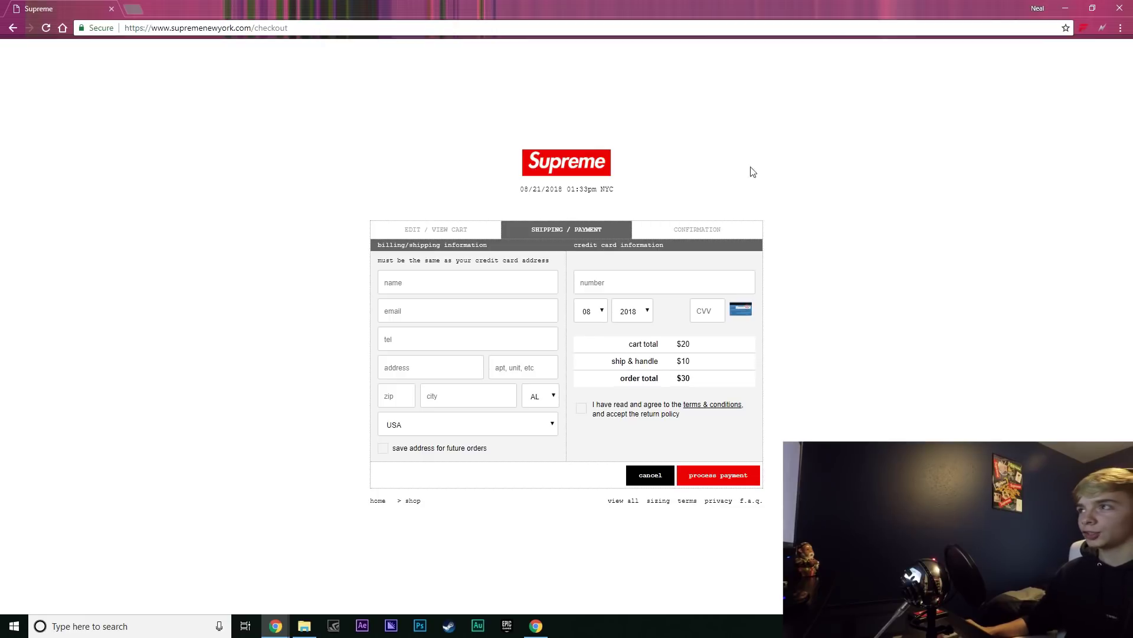
{"action": "left_click", "coordinate": [1041, 12]}
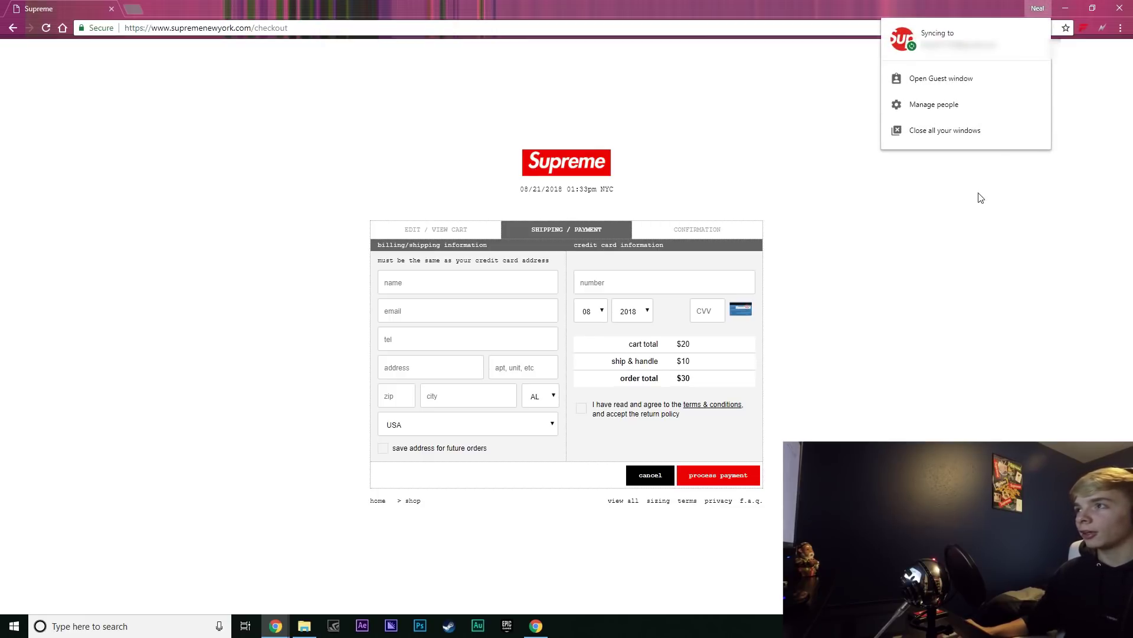
Add a new Chrome profile, Person 1, with the first avatar
{"action": "left_click", "coordinate": [930, 105]}
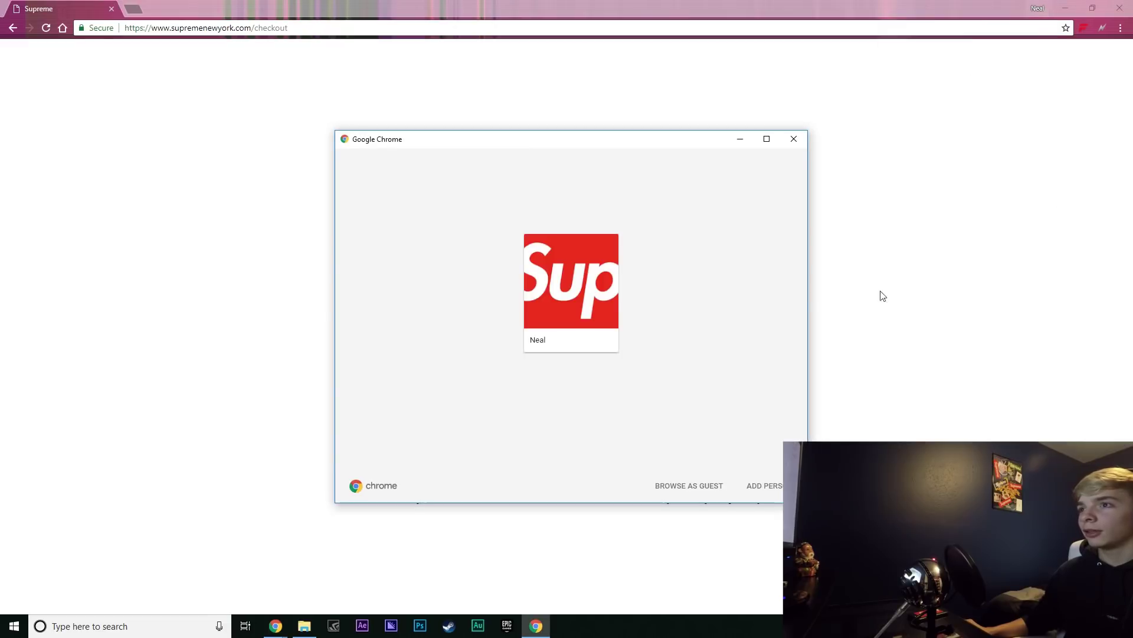
{"action": "left_click", "coordinate": [774, 490]}
{"action": "left_click", "coordinate": [405, 308]}
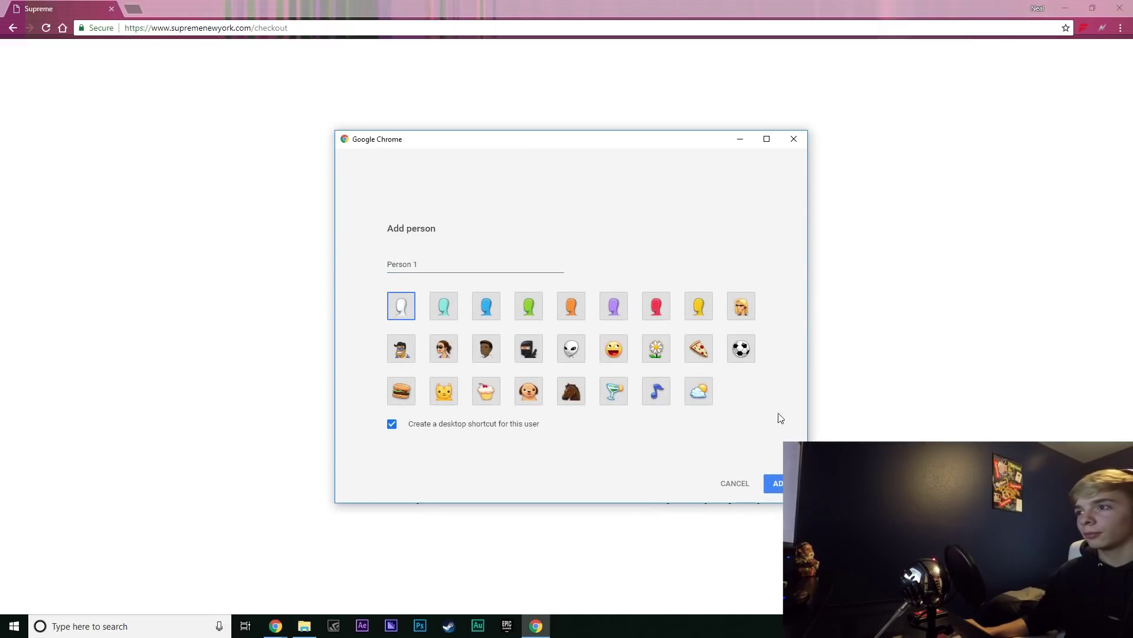
{"action": "left_click", "coordinate": [777, 484]}
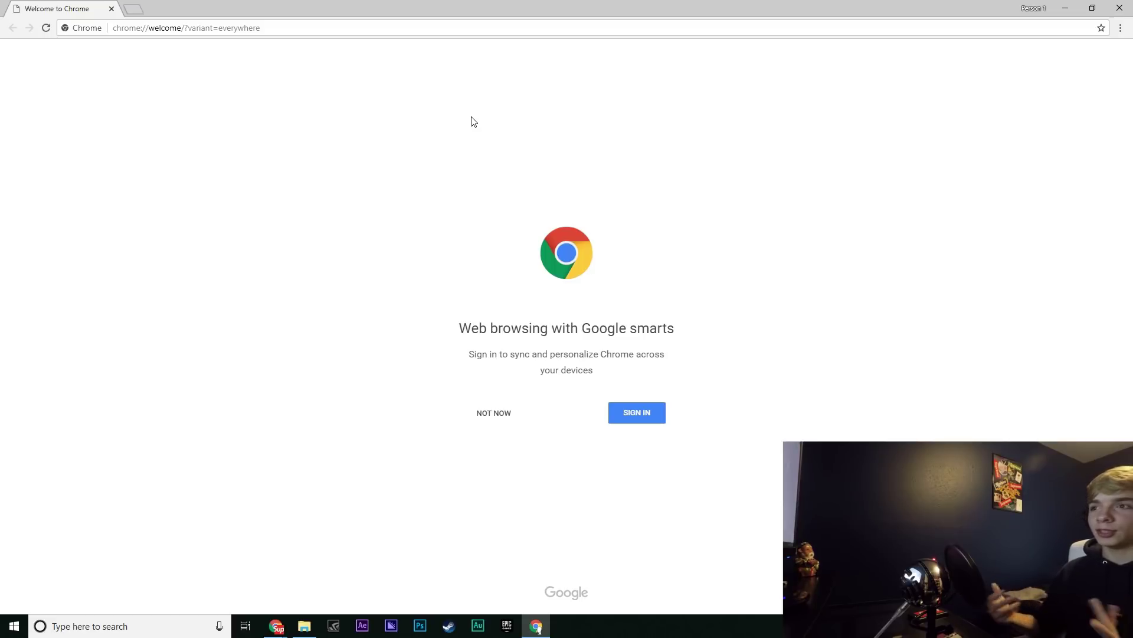
Sign the new profile into a Google account and dismiss the can't-sync warning
{"action": "left_click", "coordinate": [643, 418]}
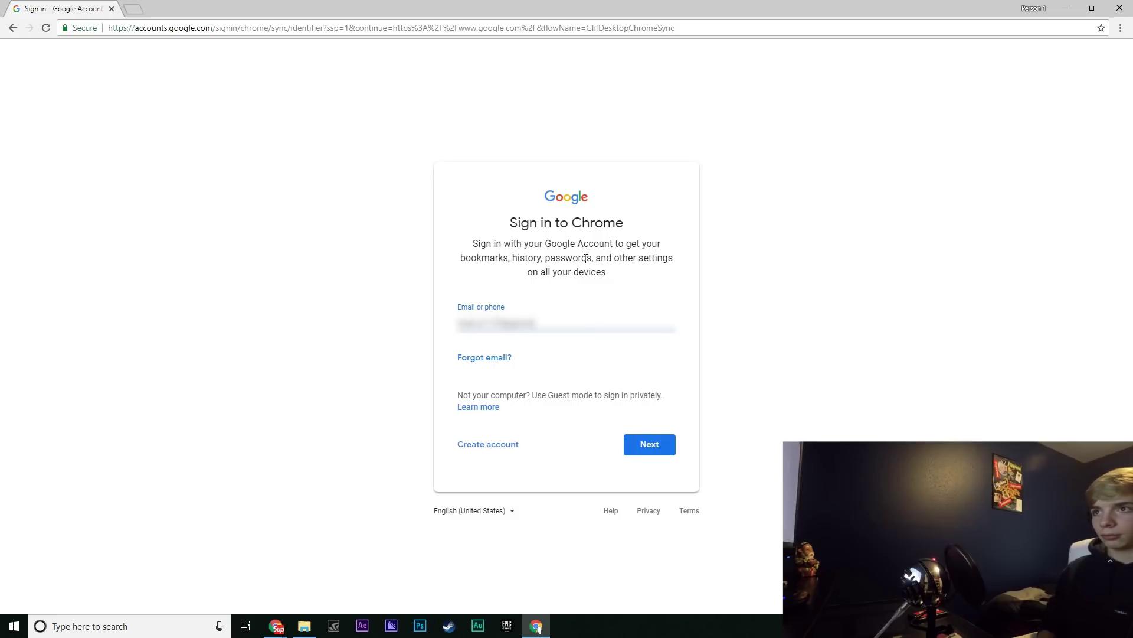
{"action": "key", "text": "Return"}
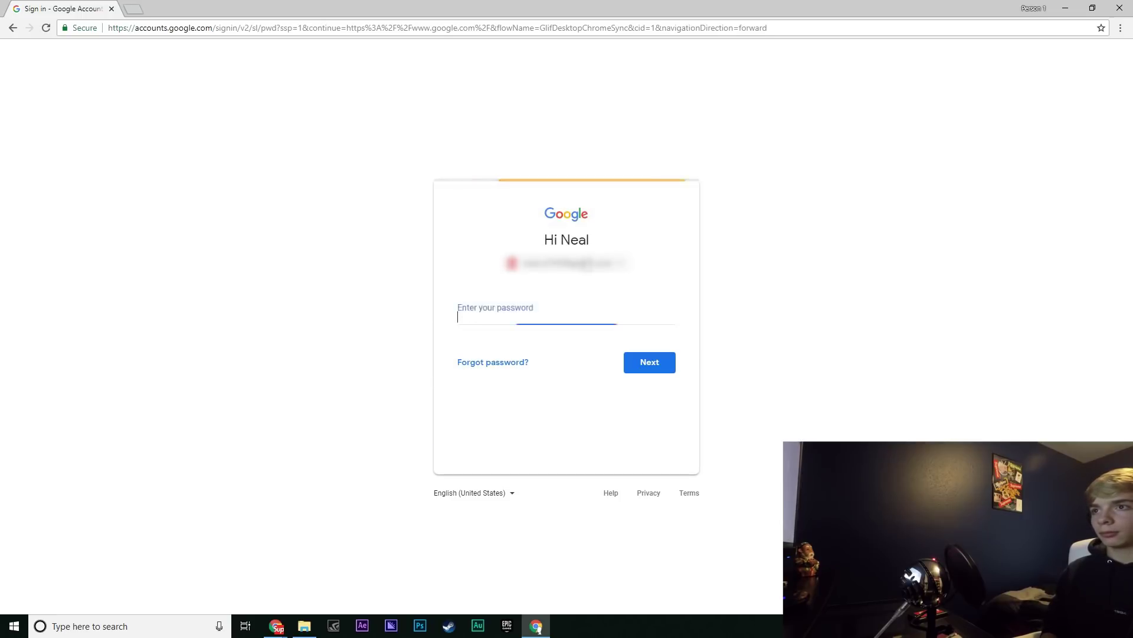
{"action": "type", "text": "••"}
{"action": "key", "text": "Return"}
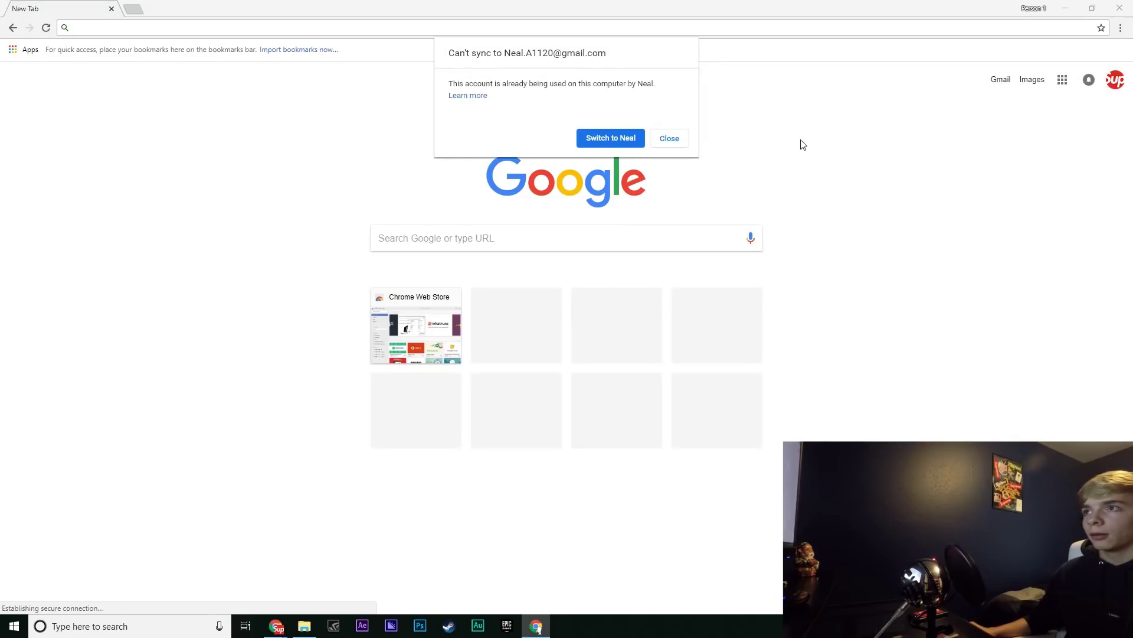
{"action": "left_click", "coordinate": [665, 139]}
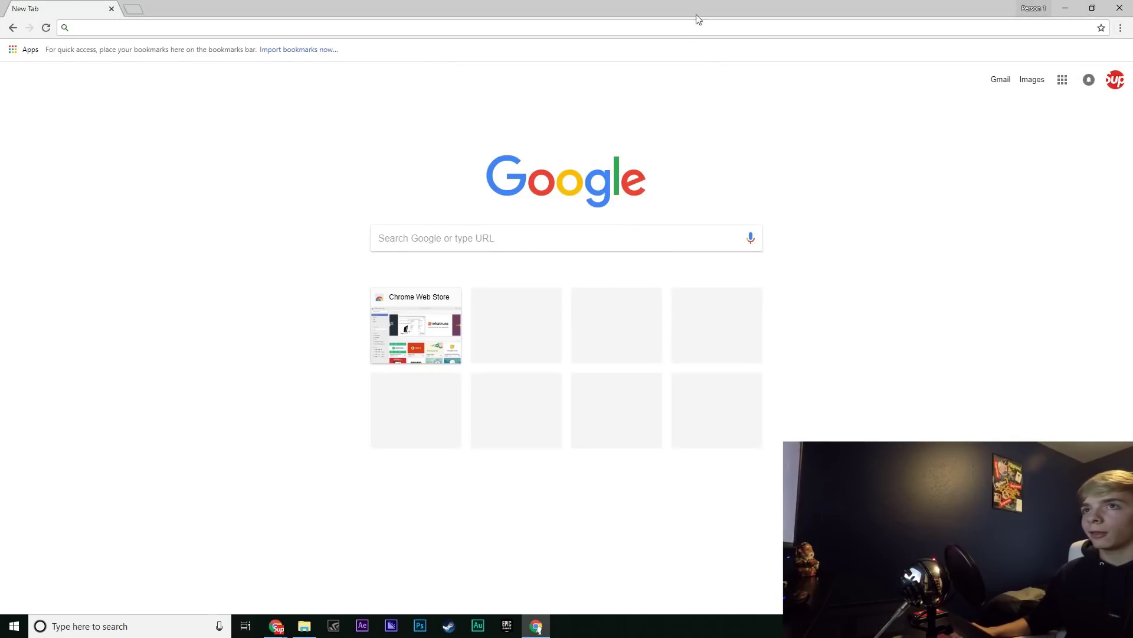
Search the Chrome Web Store for 'autofill' and install the Autofill extension
{"action": "left_click", "coordinate": [144, 24]}
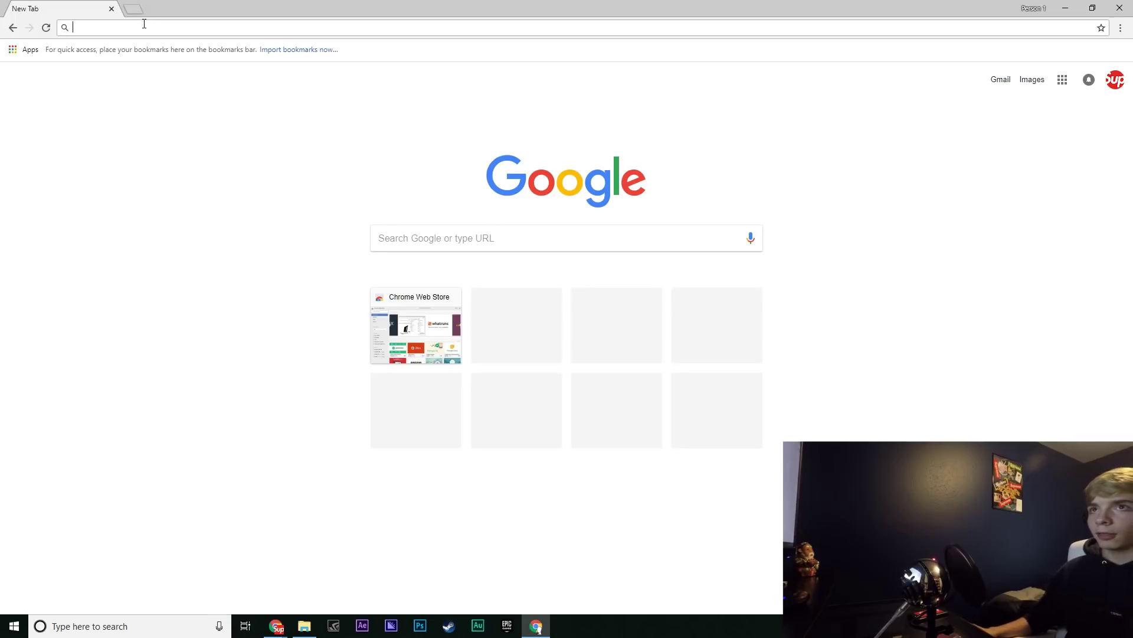
{"action": "type", "text": "chrome we"}
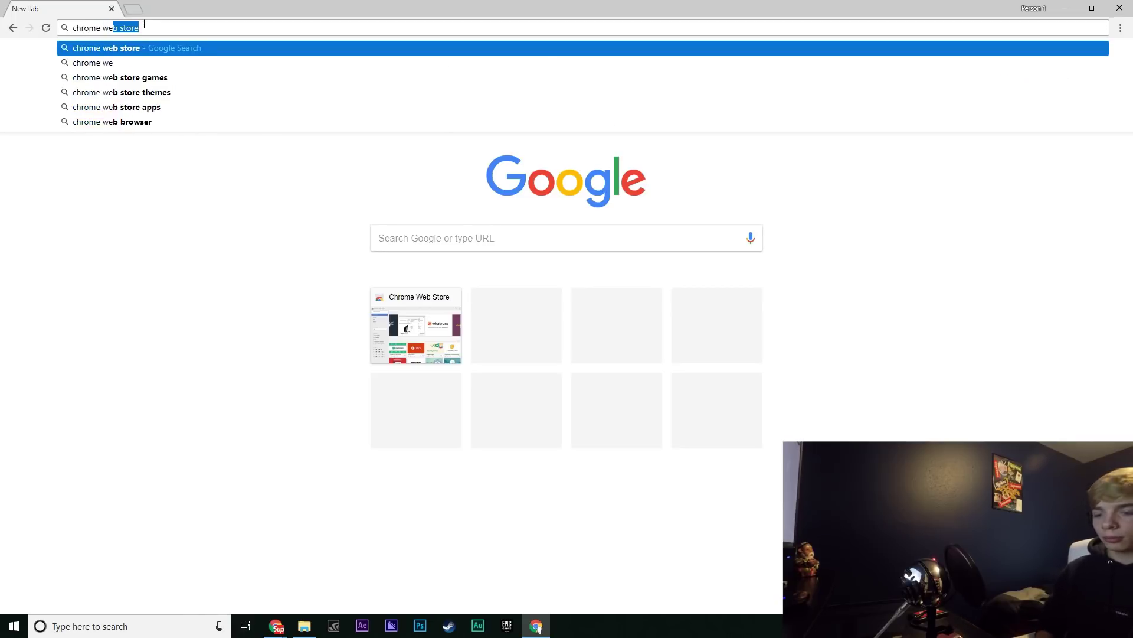
{"action": "type", "text": "b store"}
{"action": "key", "text": "Return"}
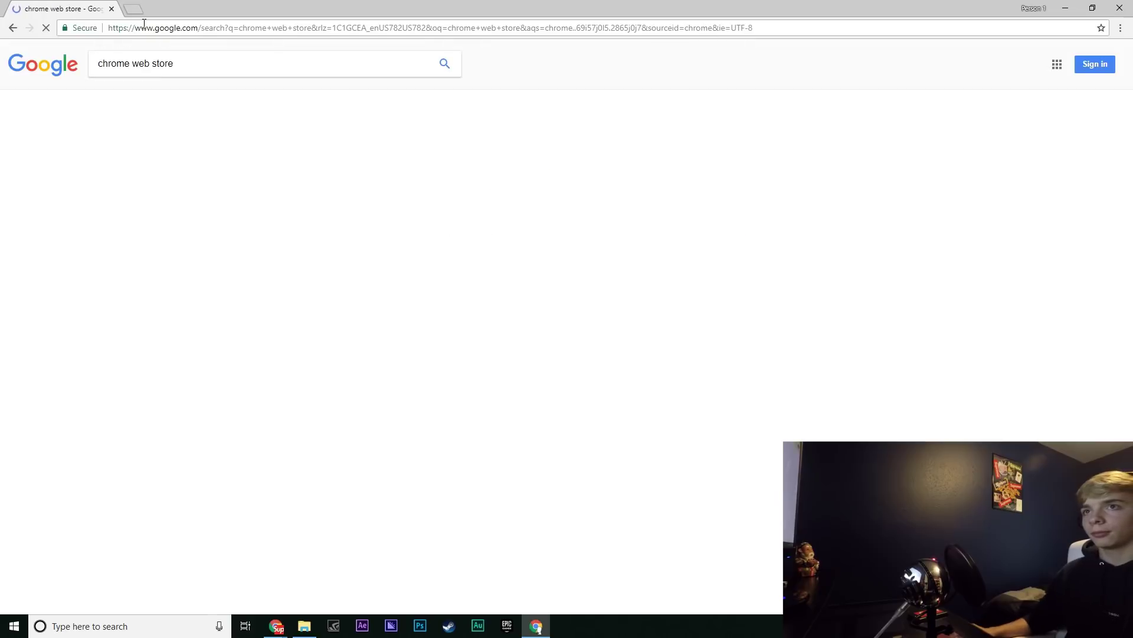
{"action": "left_click", "coordinate": [177, 150]}
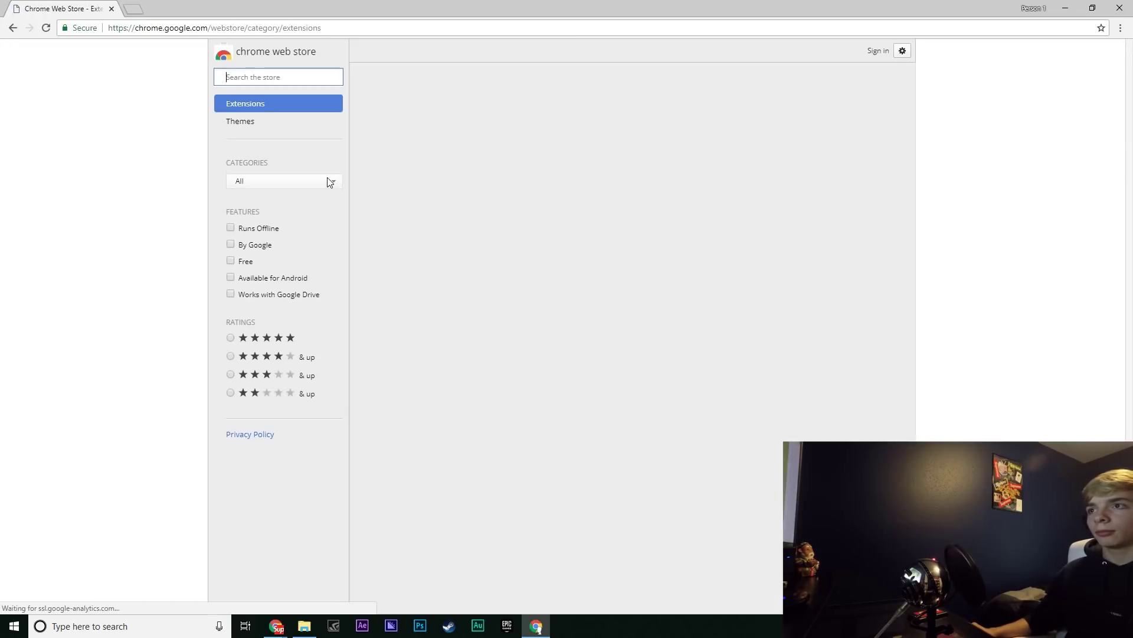
{"action": "left_click", "coordinate": [259, 78]}
{"action": "type", "text": "auto"}
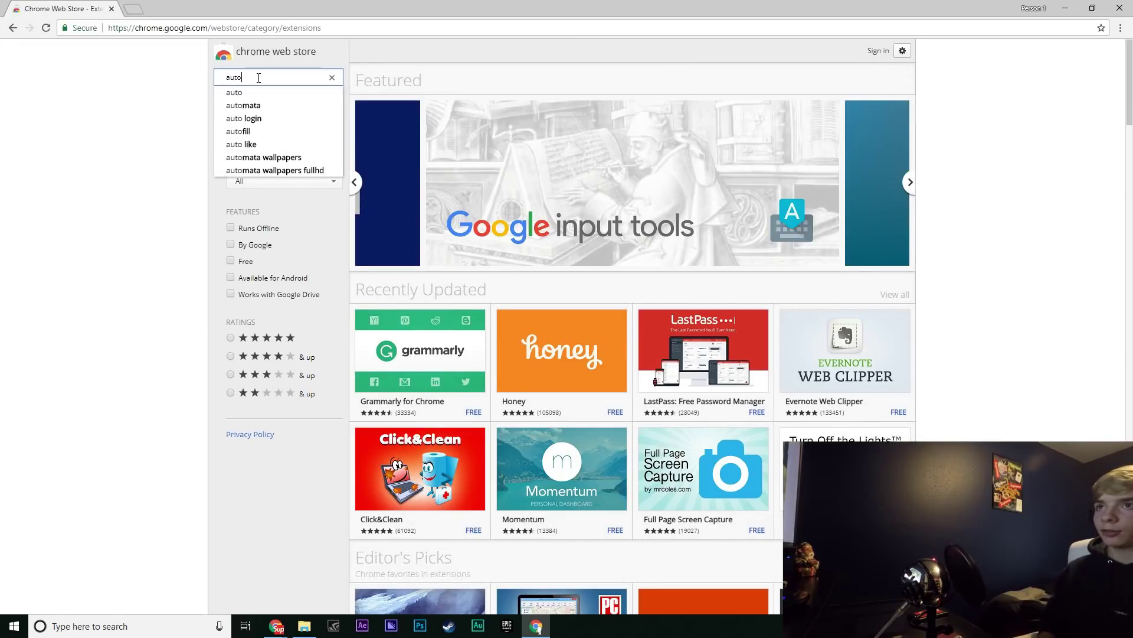
{"action": "type", "text": "fill"}
{"action": "left_click", "coordinate": [270, 95]}
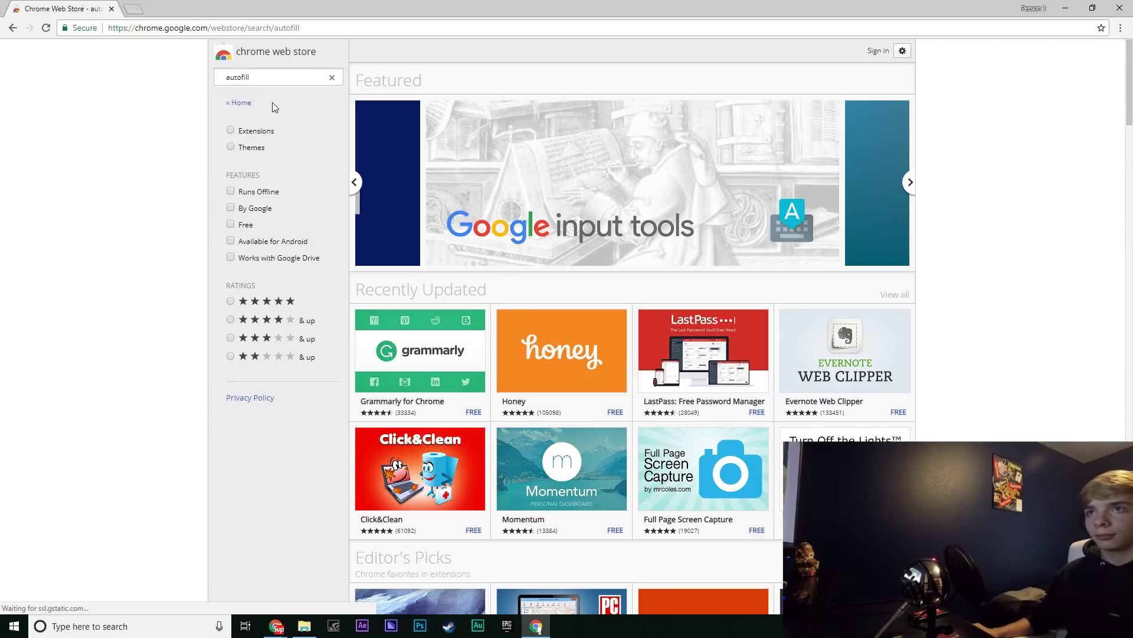
{"action": "left_click", "coordinate": [857, 114]}
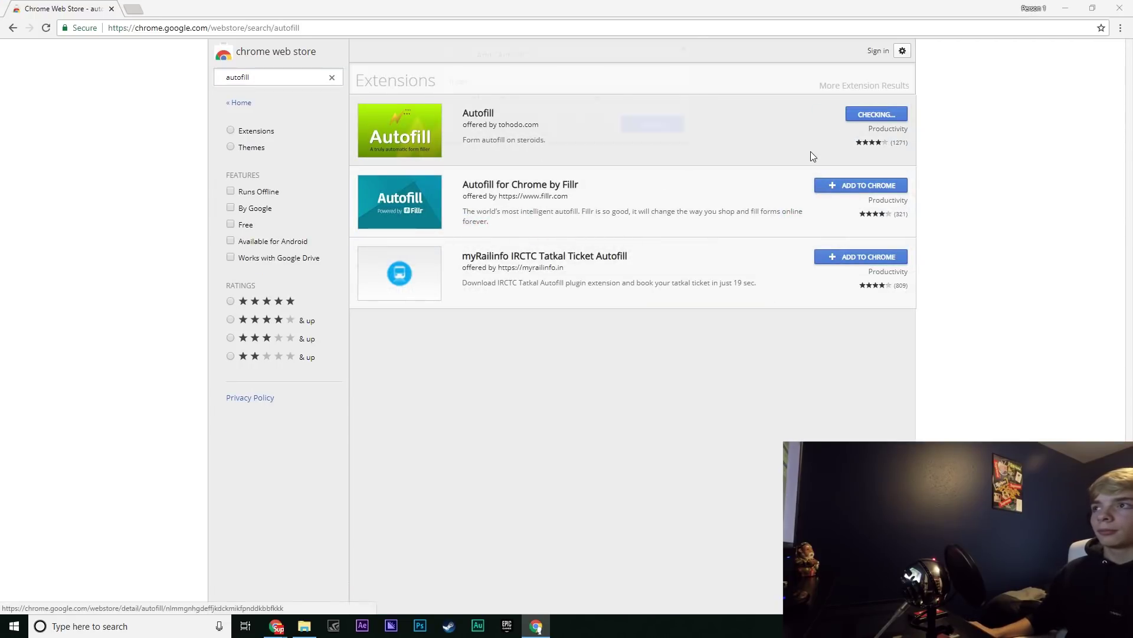
{"action": "left_click", "coordinate": [586, 126]}
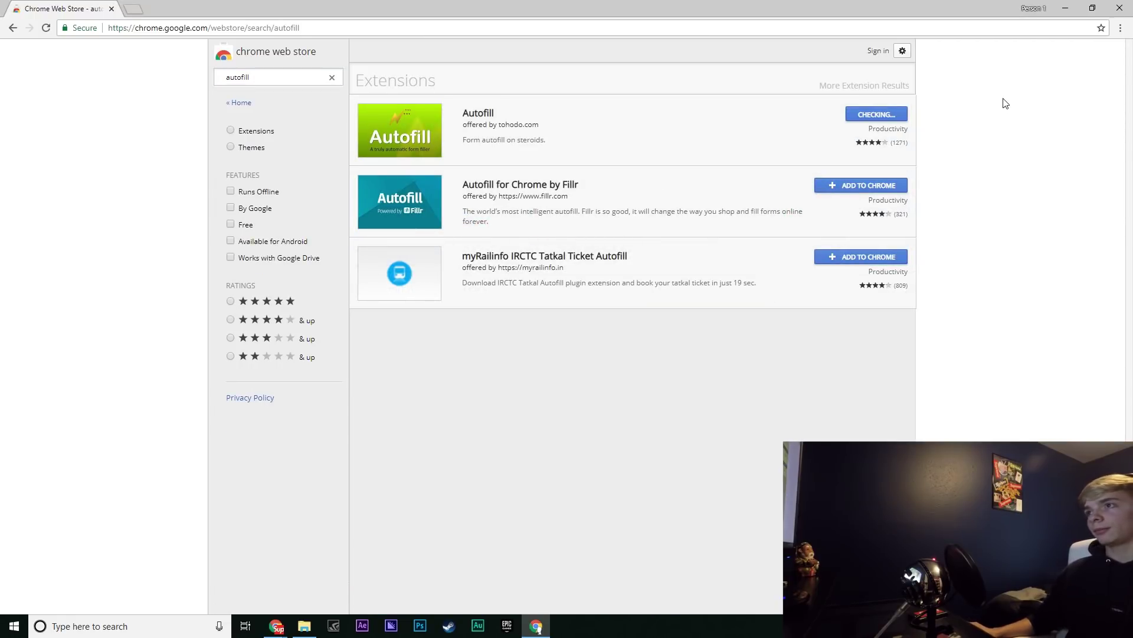
Sign in to the Google account for sync and dismiss the can't-sync warning
{"action": "left_click", "coordinate": [985, 175]}
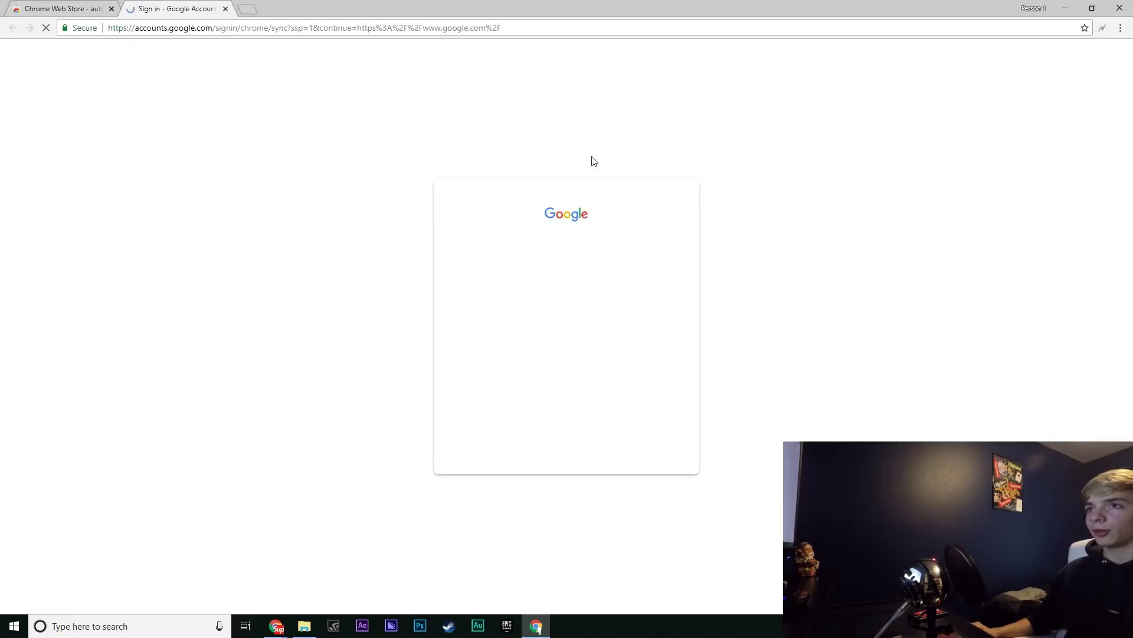
{"action": "left_click", "coordinate": [581, 320]}
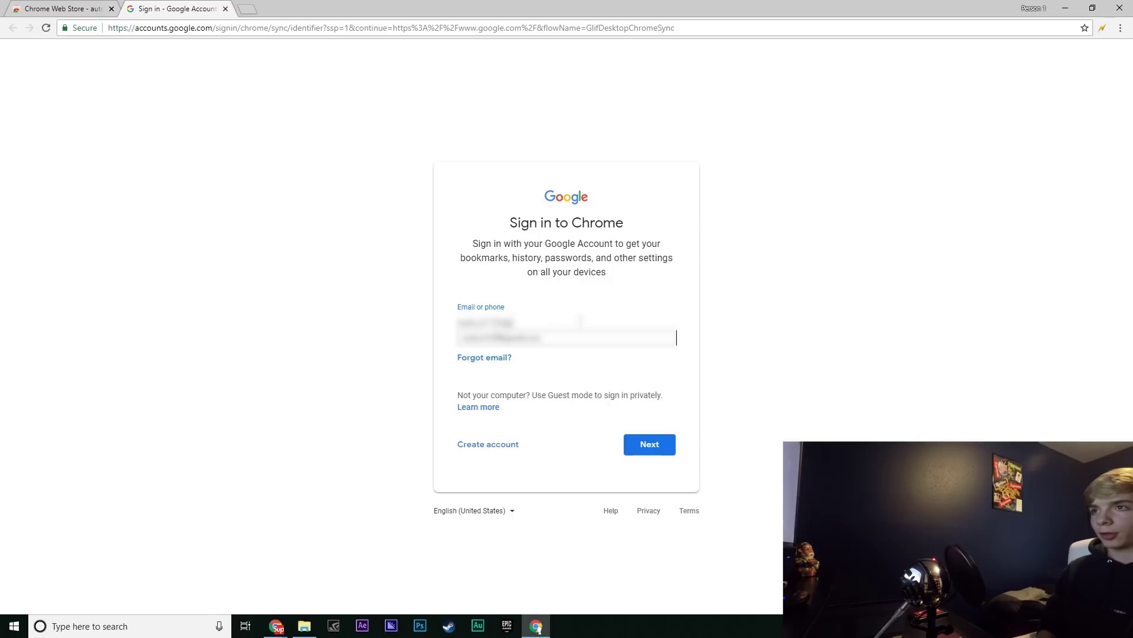
{"action": "key", "text": "Return"}
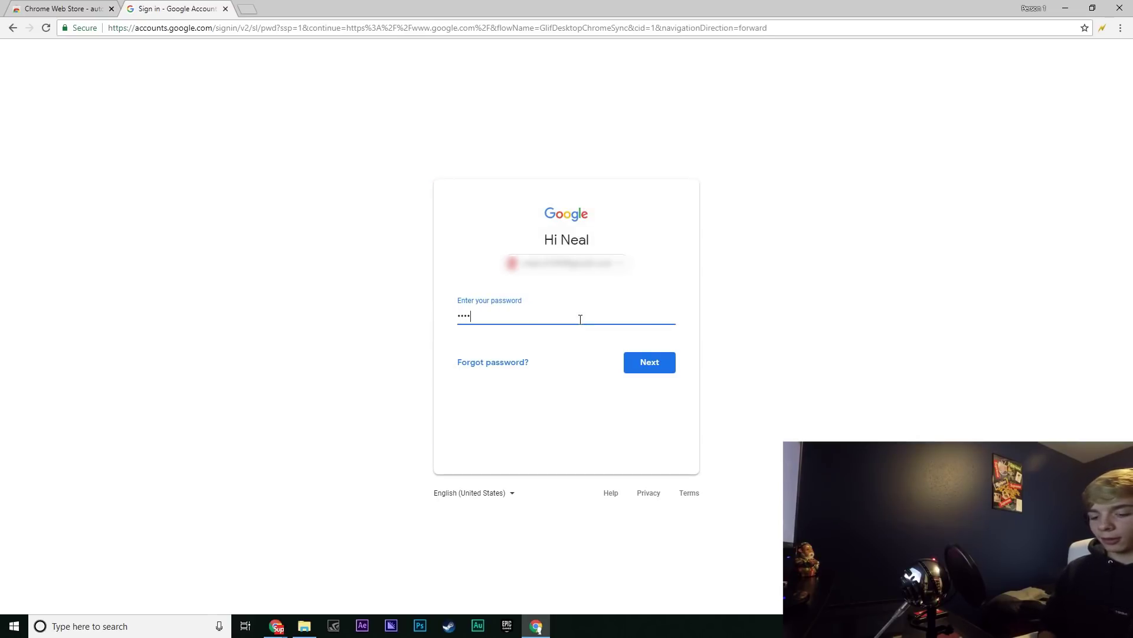
{"action": "key", "text": "Return"}
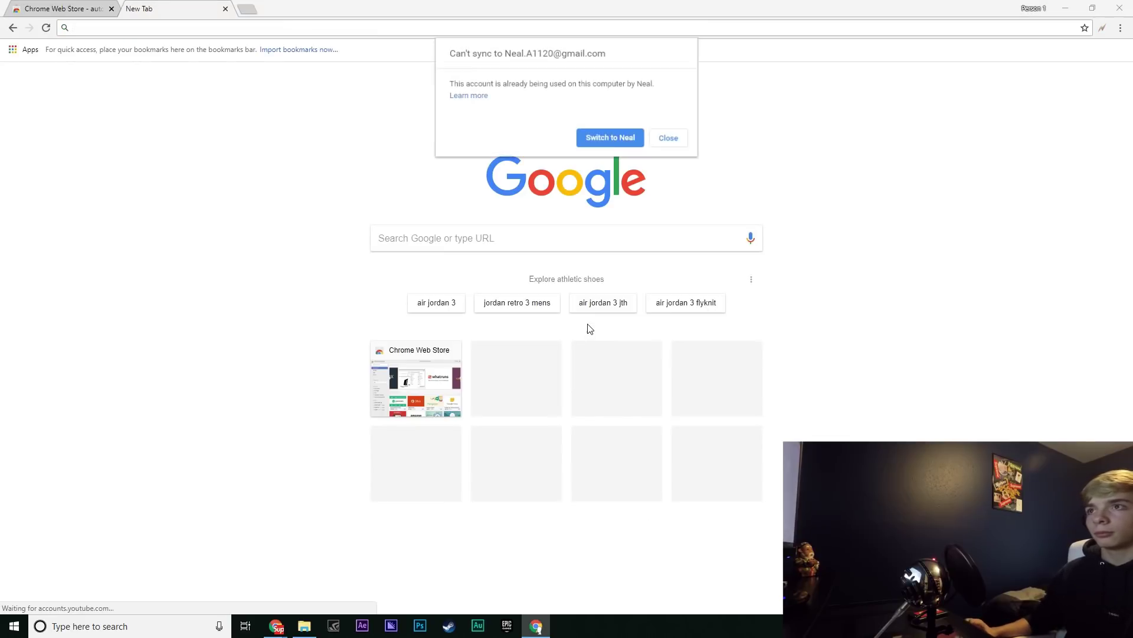
{"action": "left_click", "coordinate": [670, 138]}
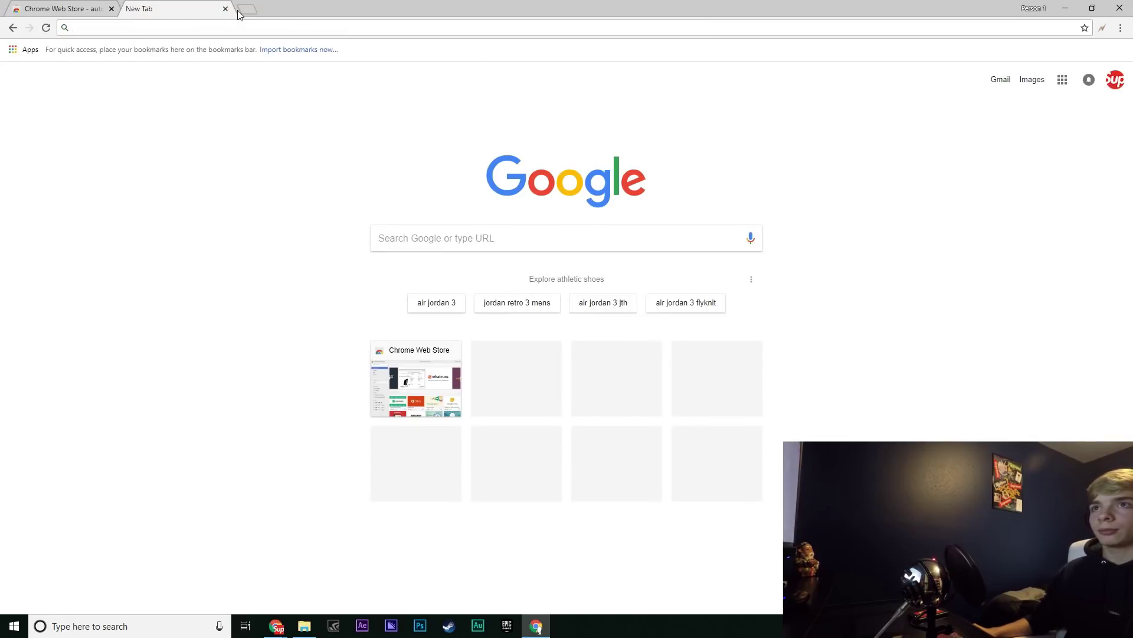
Search 'supreme', open the official Supreme site, and view all shop products
{"action": "type", "text": "supreme"}
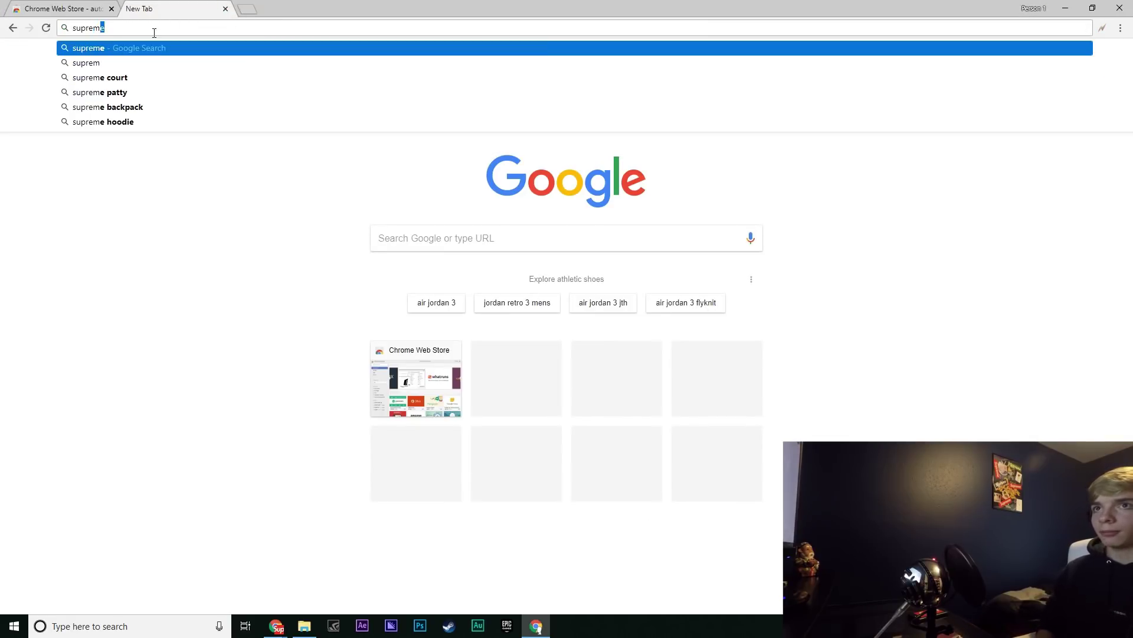
{"action": "key", "text": "Return"}
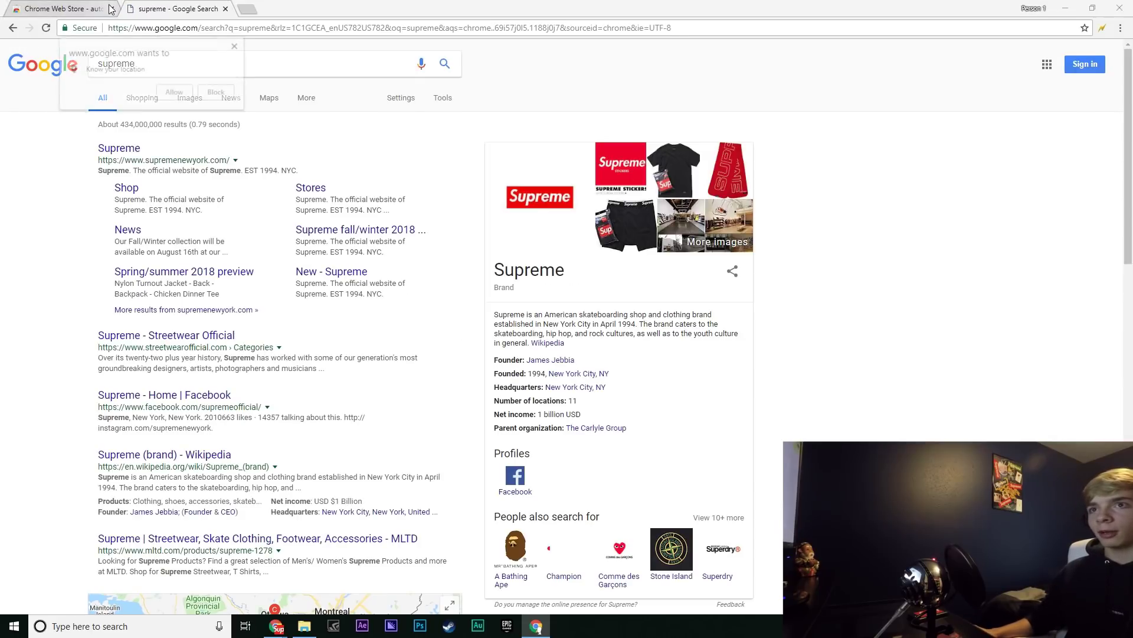
{"action": "left_click", "coordinate": [112, 8]}
{"action": "left_click", "coordinate": [234, 46]}
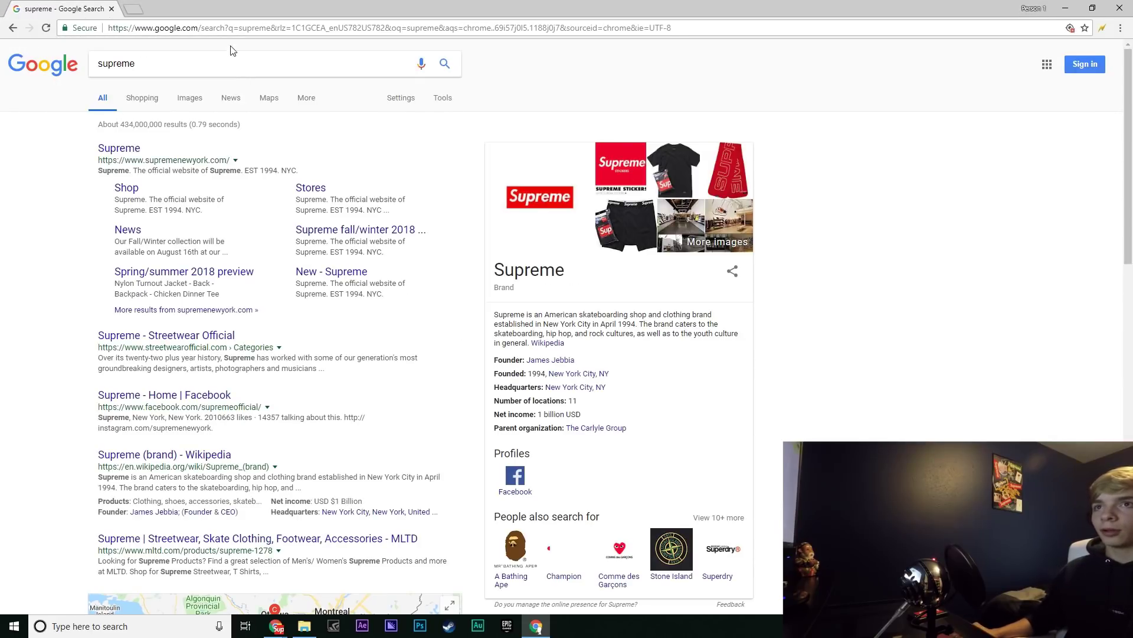
{"action": "left_click", "coordinate": [113, 150]}
{"action": "left_click", "coordinate": [543, 392]}
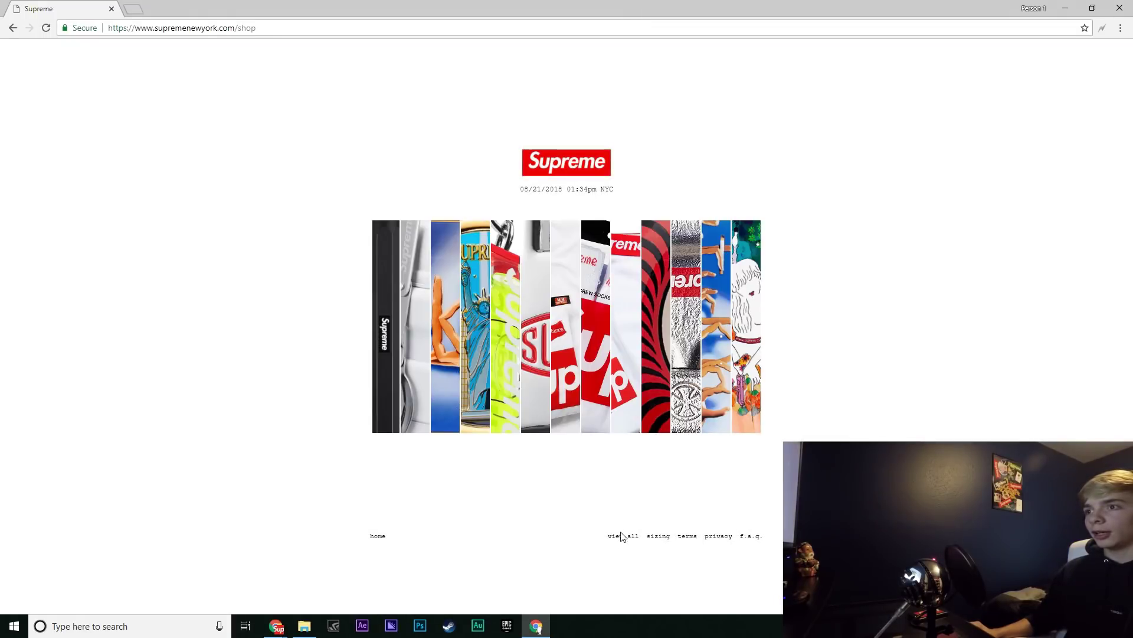
{"action": "left_click", "coordinate": [625, 535]}
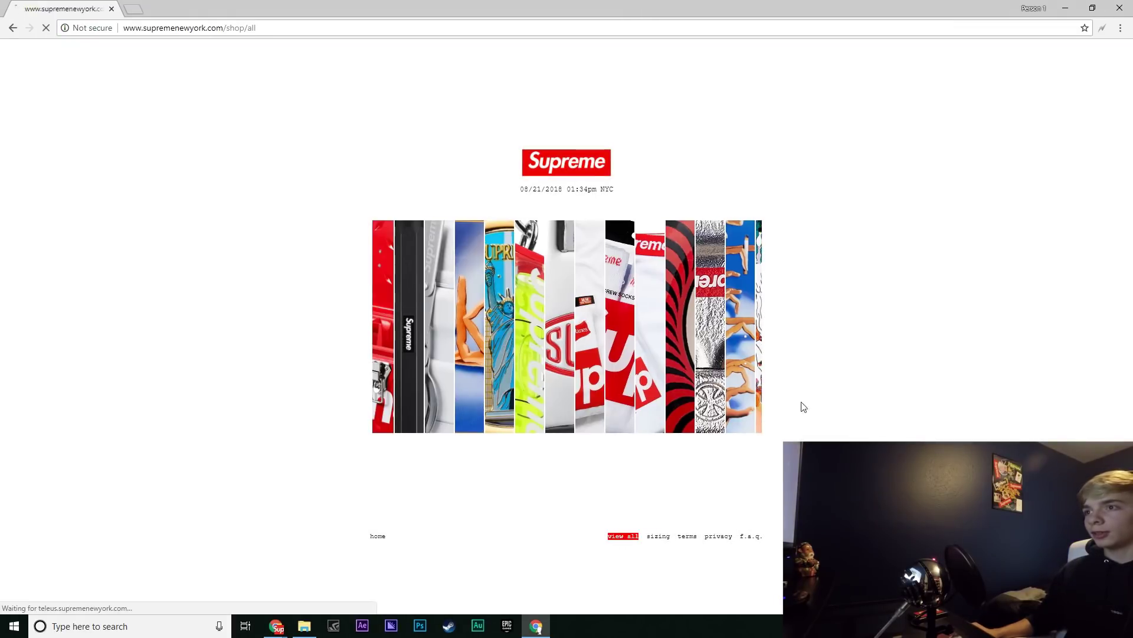
Add the white crew socks to the cart, proceed to checkout, and show Autofill's form bar
{"action": "left_click_drag", "start_coordinate": [761, 238], "coordinate": [757, 492]}
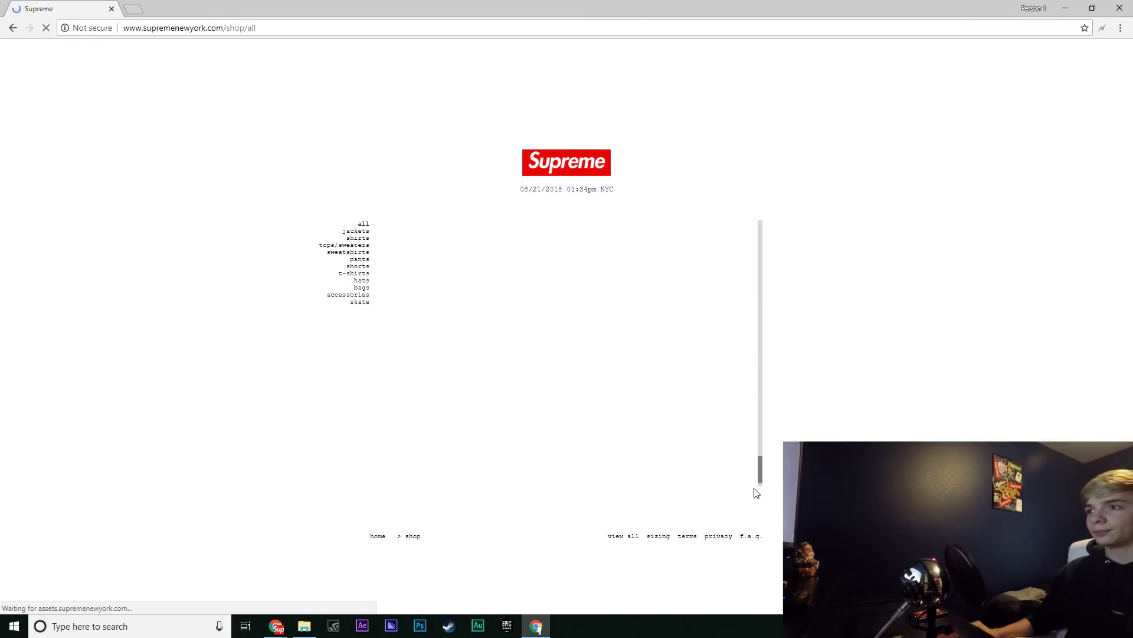
{"action": "scroll", "coordinate": [747, 437], "scroll_direction": "down", "scroll_amount": 3}
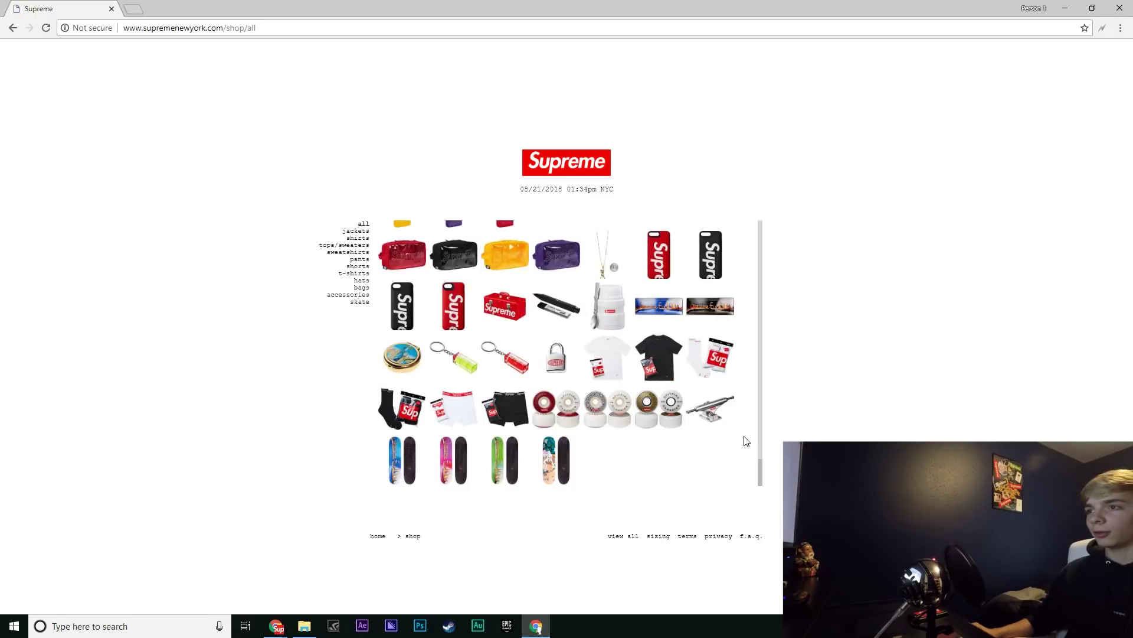
{"action": "left_click", "coordinate": [707, 348]}
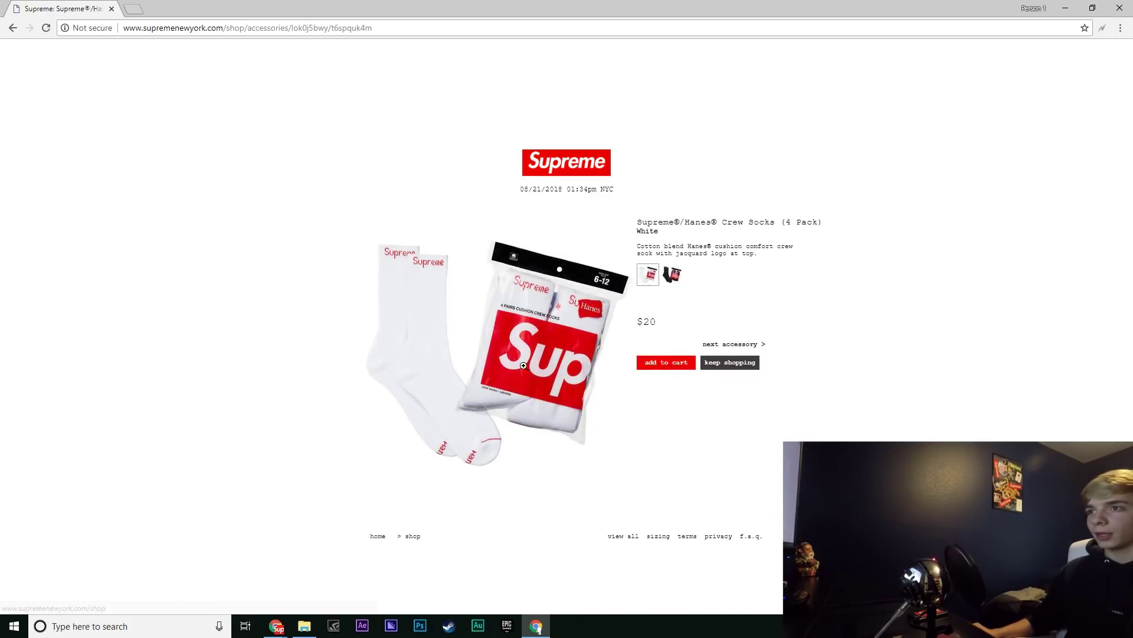
{"action": "left_click", "coordinate": [664, 365]}
{"action": "left_click", "coordinate": [344, 284]}
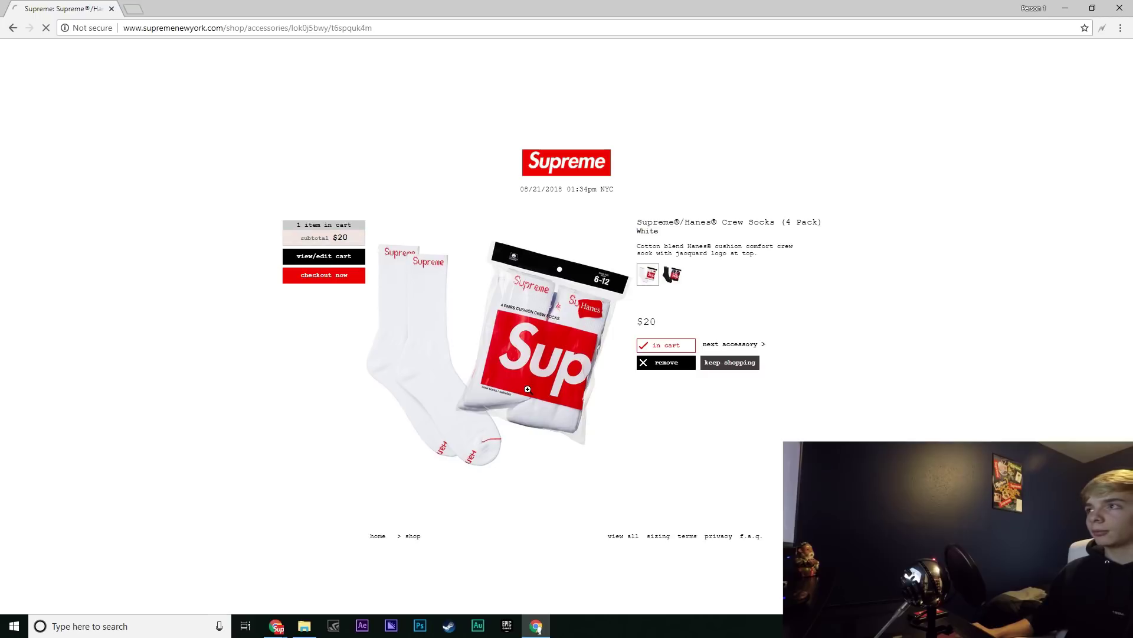
{"action": "left_click", "coordinate": [1102, 27]}
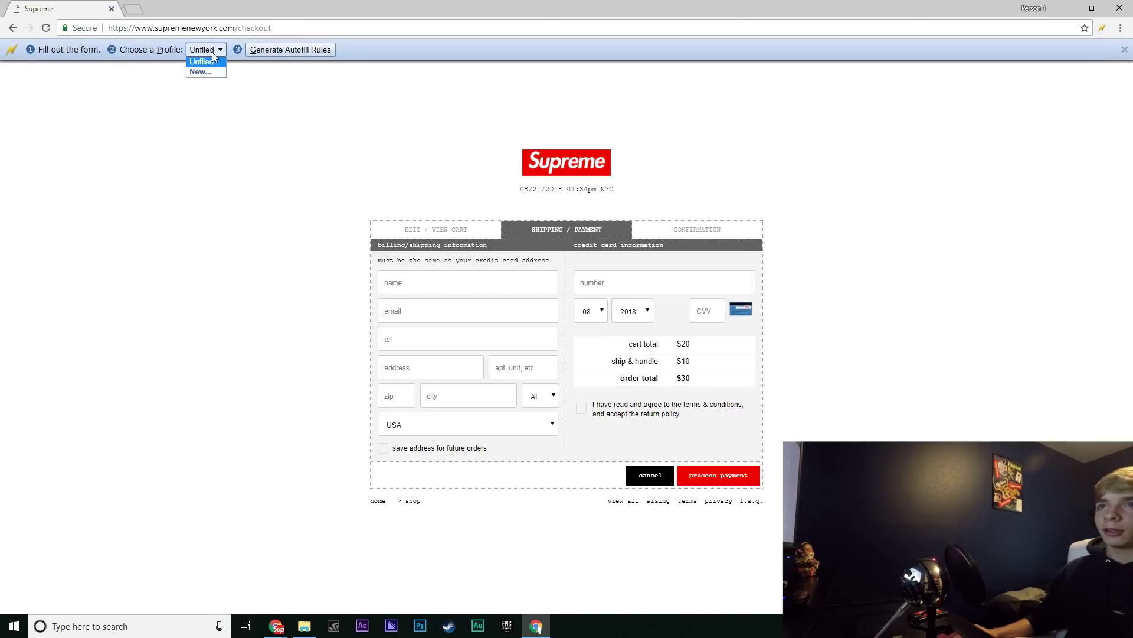
Create an Autofill profile named 'supreme' and enter the customer's name, e-mail and phone
{"action": "left_click", "coordinate": [200, 72]}
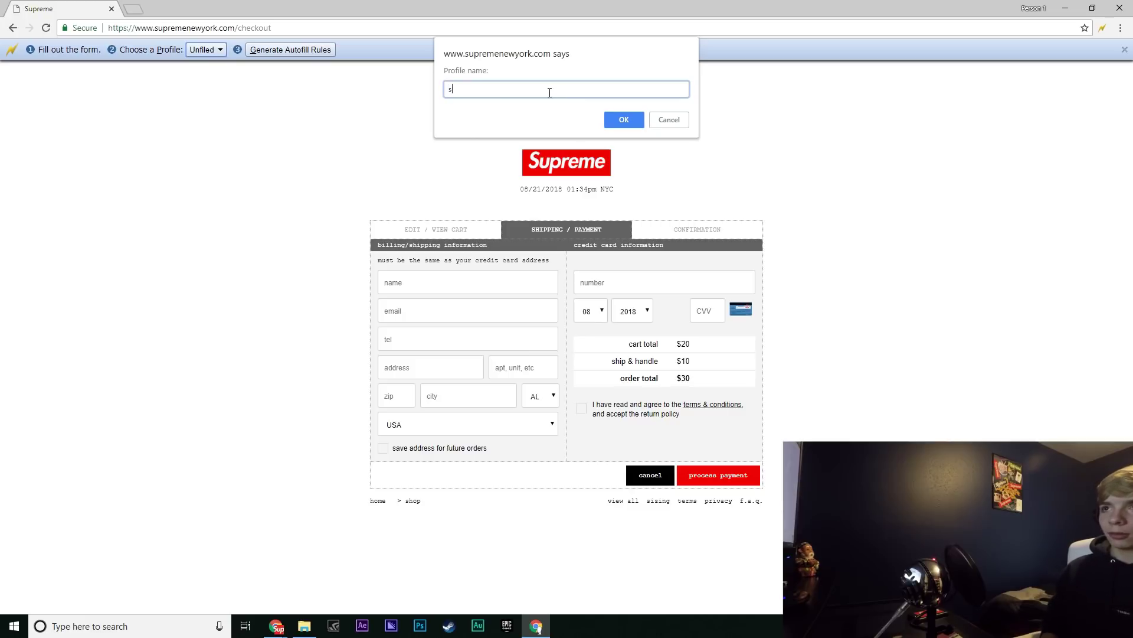
{"action": "left_click", "coordinate": [609, 120]}
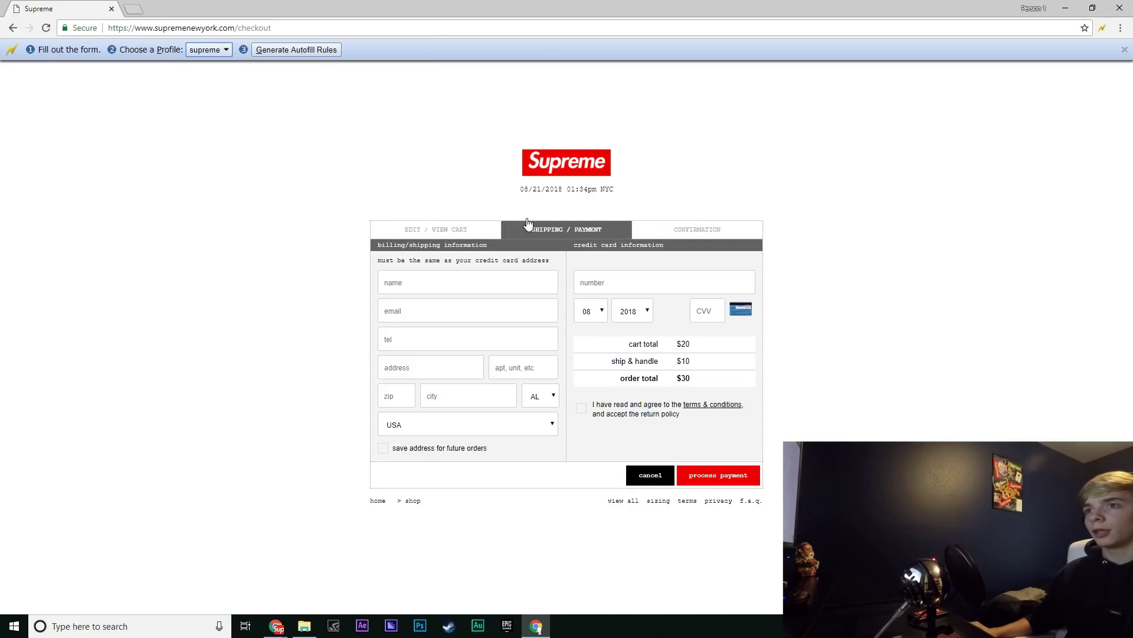
{"action": "left_click", "coordinate": [417, 279]}
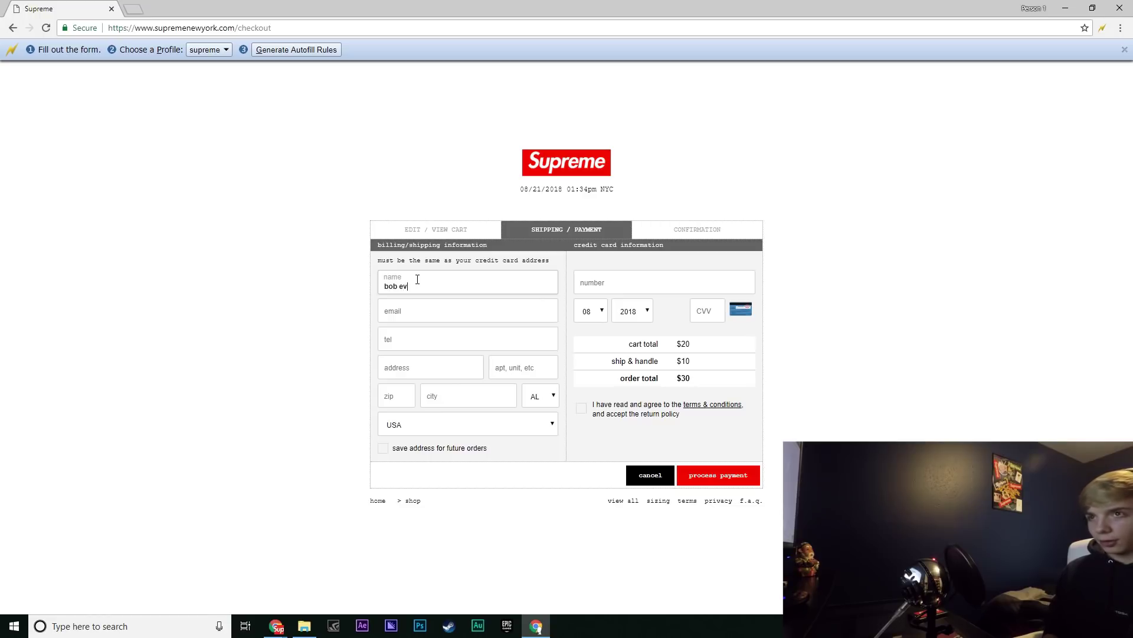
{"action": "left_click", "coordinate": [402, 312]}
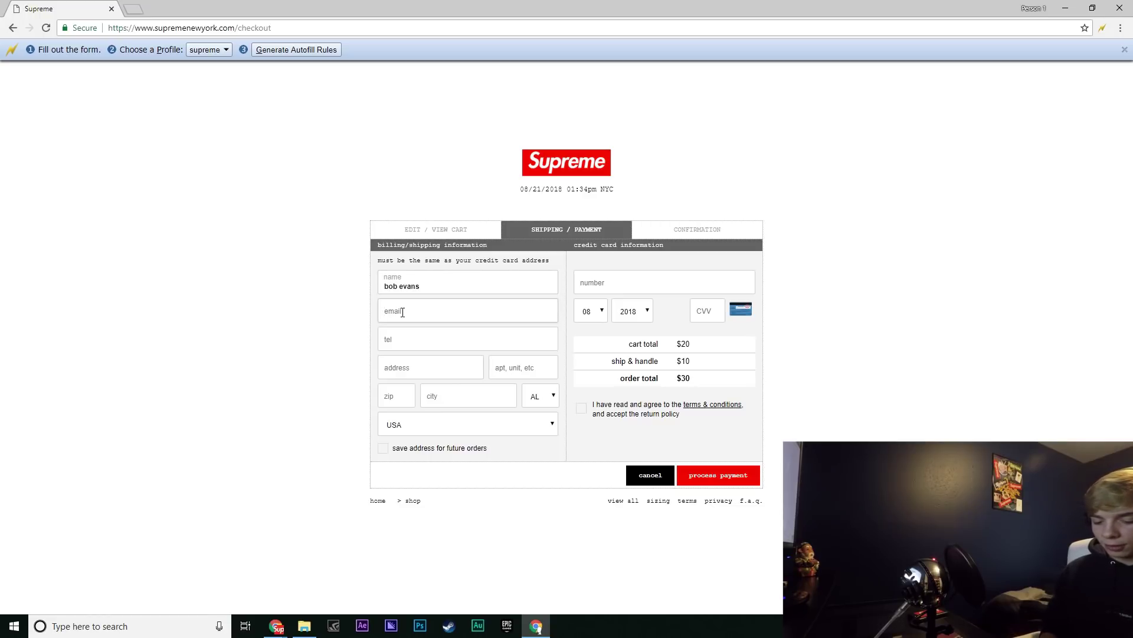
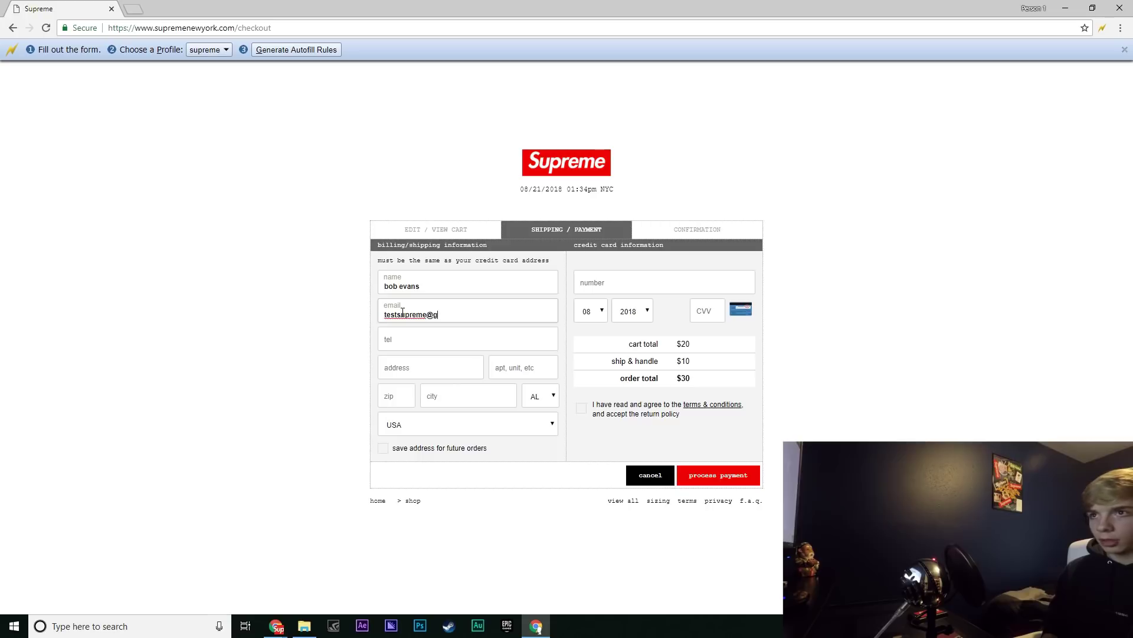
{"action": "left_click", "coordinate": [413, 342]}
{"action": "type", "text": "123-454-6789"}
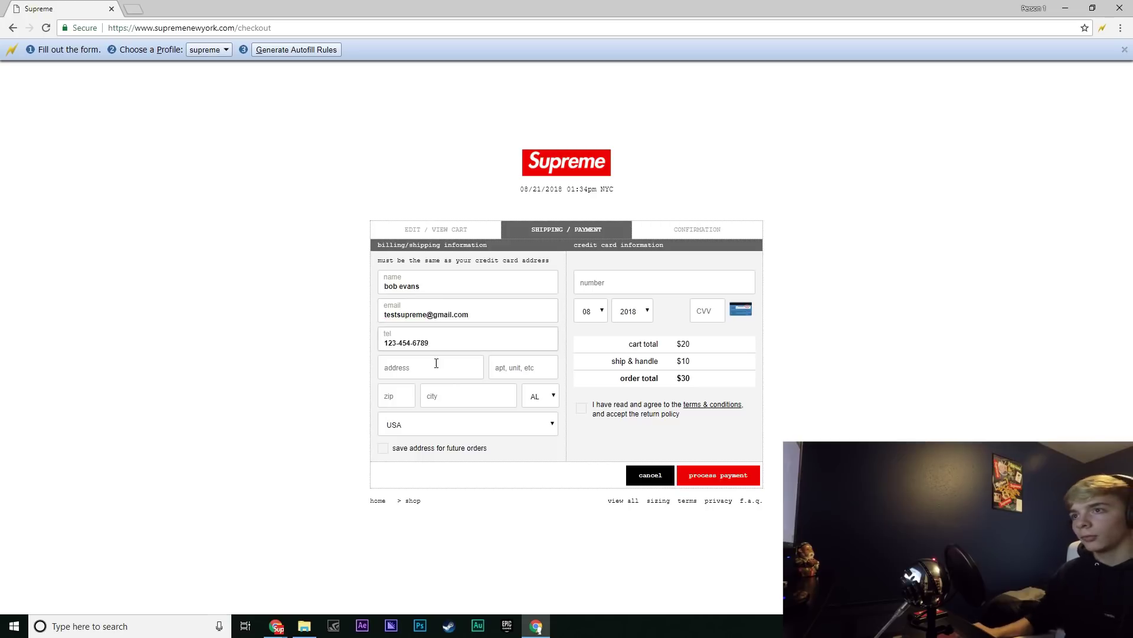
Enter the street address, zip code, a card number, expiry 02/2019, and save as Autofill rules
{"action": "left_click", "coordinate": [456, 364]}
{"action": "type", "text": "t"}
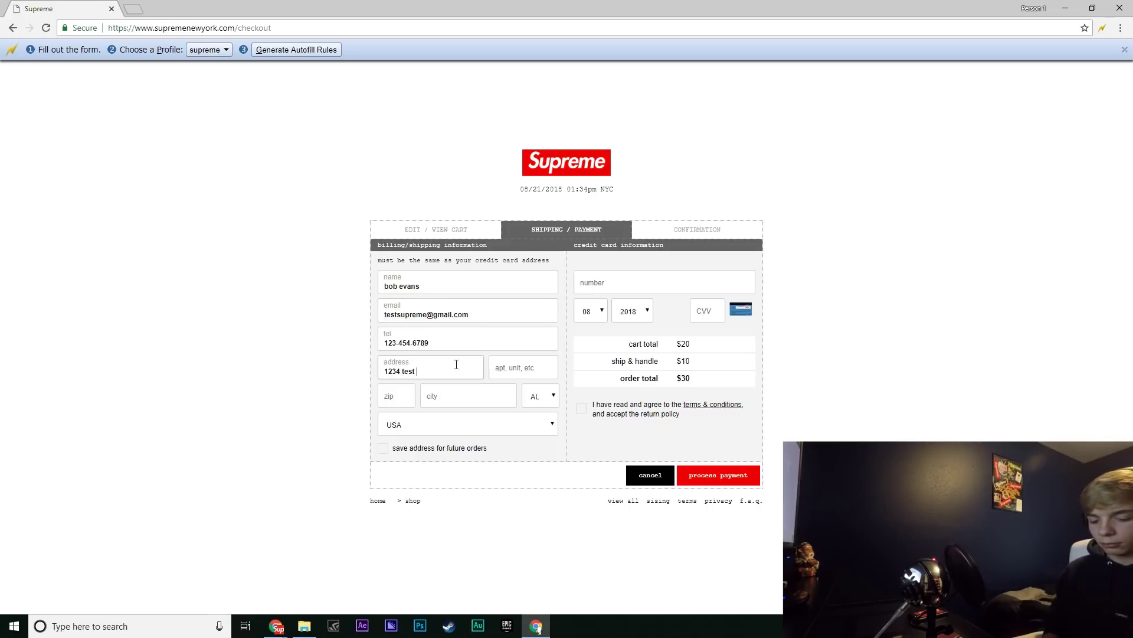
{"action": "type", "text": "esstdrive"}
{"action": "left_click", "coordinate": [396, 397]}
{"action": "type", "text": "12345"}
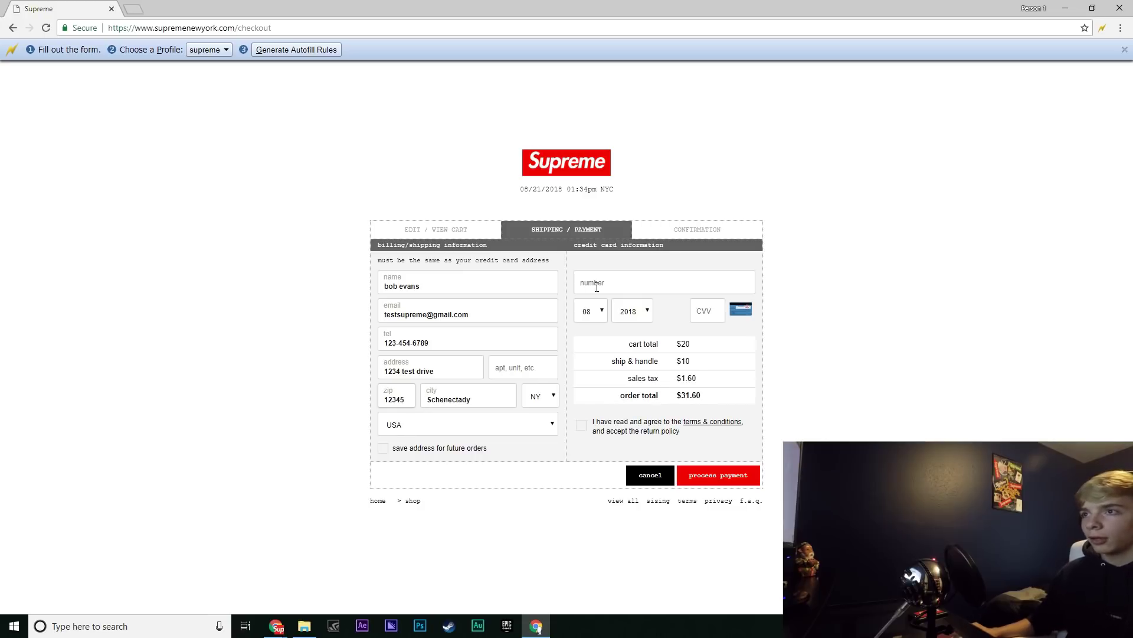
{"action": "left_click", "coordinate": [596, 287]}
{"action": "type", "text": "1234567890"}
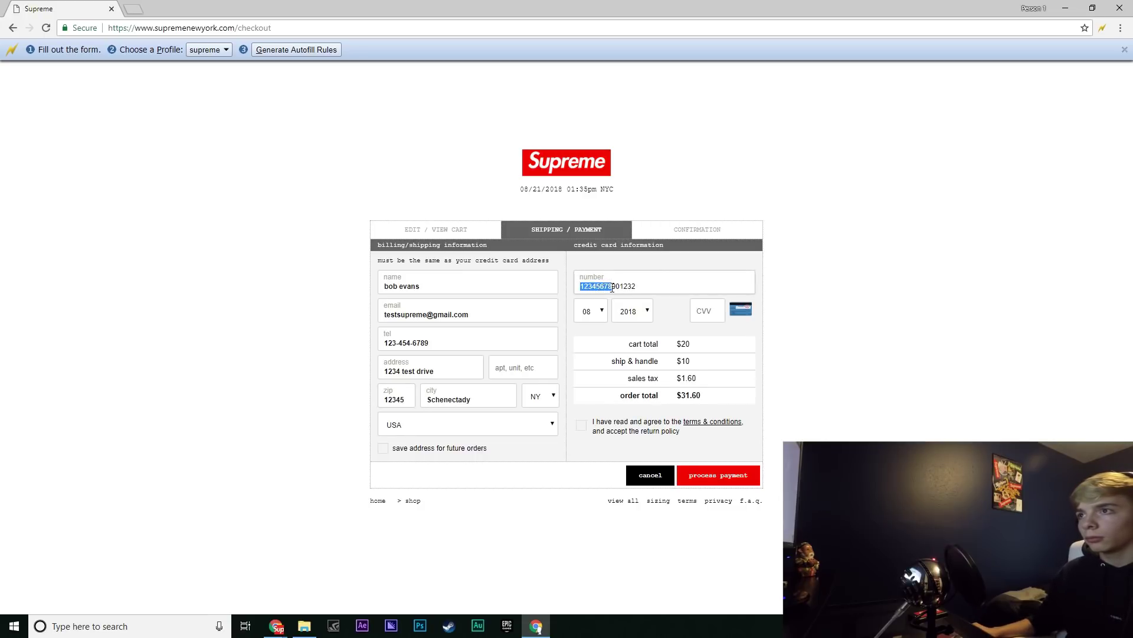
{"action": "type", "text": "12"}
{"action": "left_click", "coordinate": [590, 311]}
{"action": "left_click", "coordinate": [587, 327]}
{"action": "left_click", "coordinate": [633, 311]}
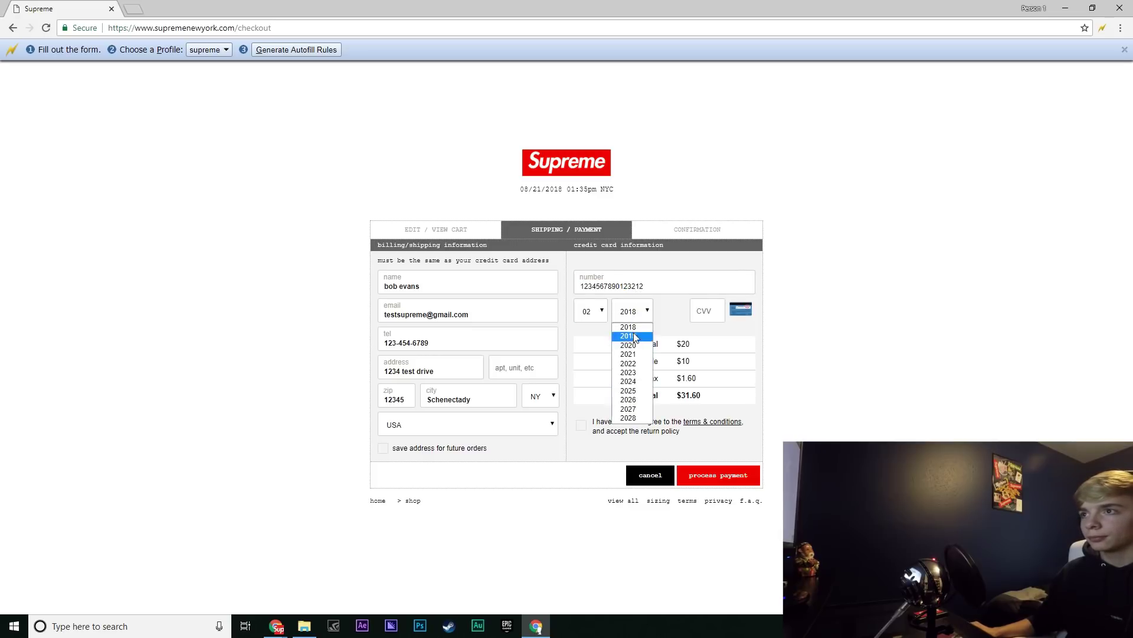
{"action": "left_click", "coordinate": [647, 331]}
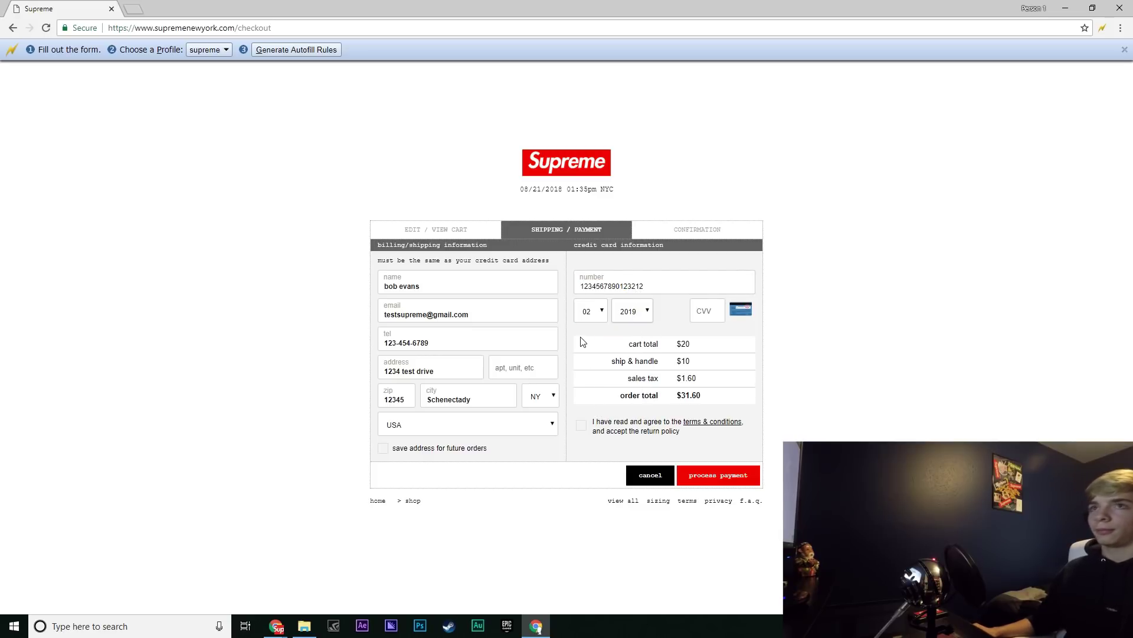
{"action": "left_click", "coordinate": [296, 51]}
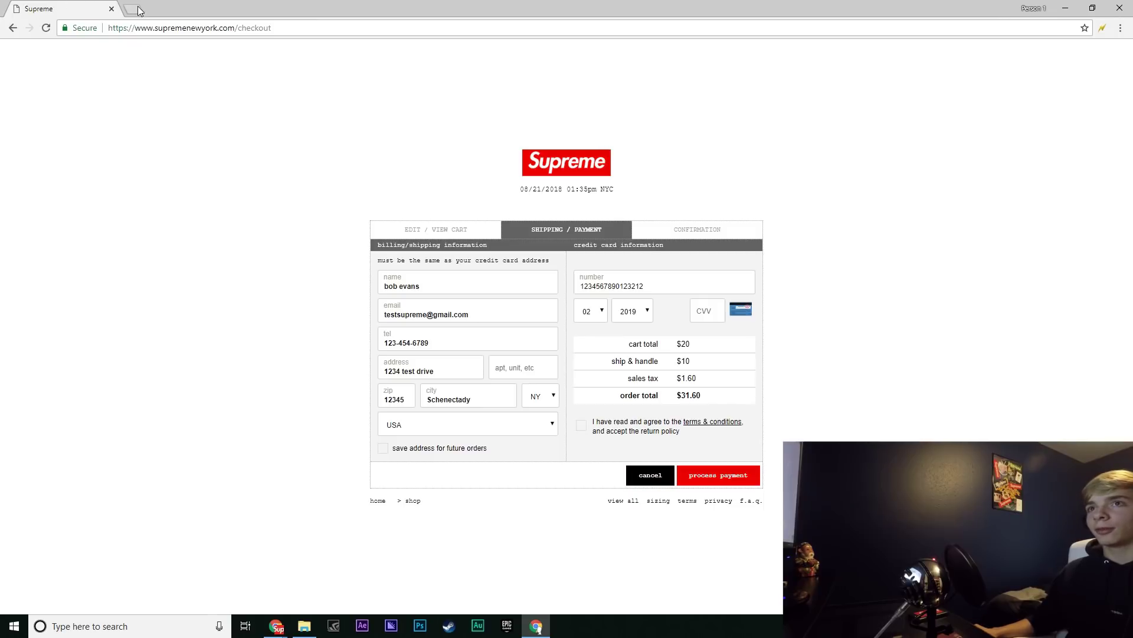
Cancel the checkout and remove the socks from the cart
{"action": "left_click", "coordinate": [649, 474]}
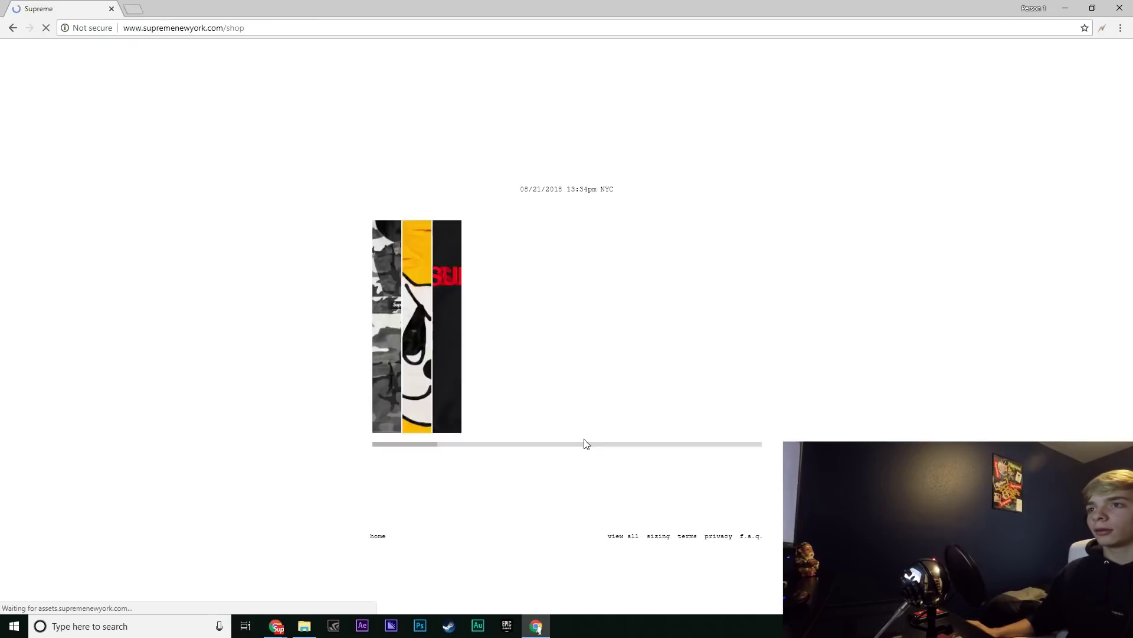
{"action": "left_click", "coordinate": [317, 260]}
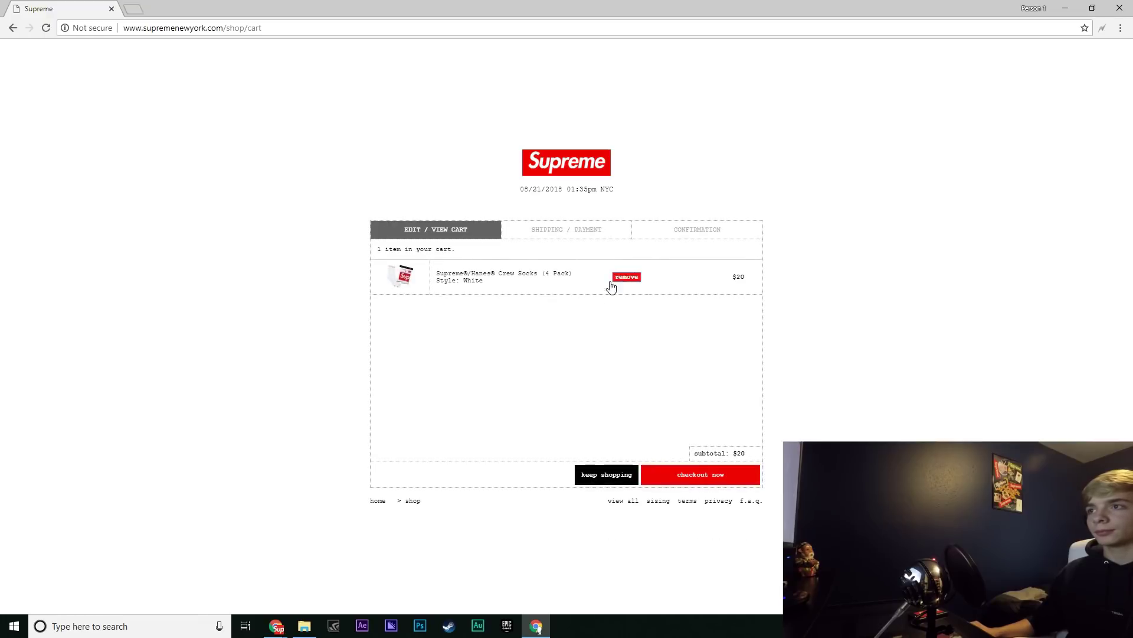
{"action": "left_click", "coordinate": [614, 279]}
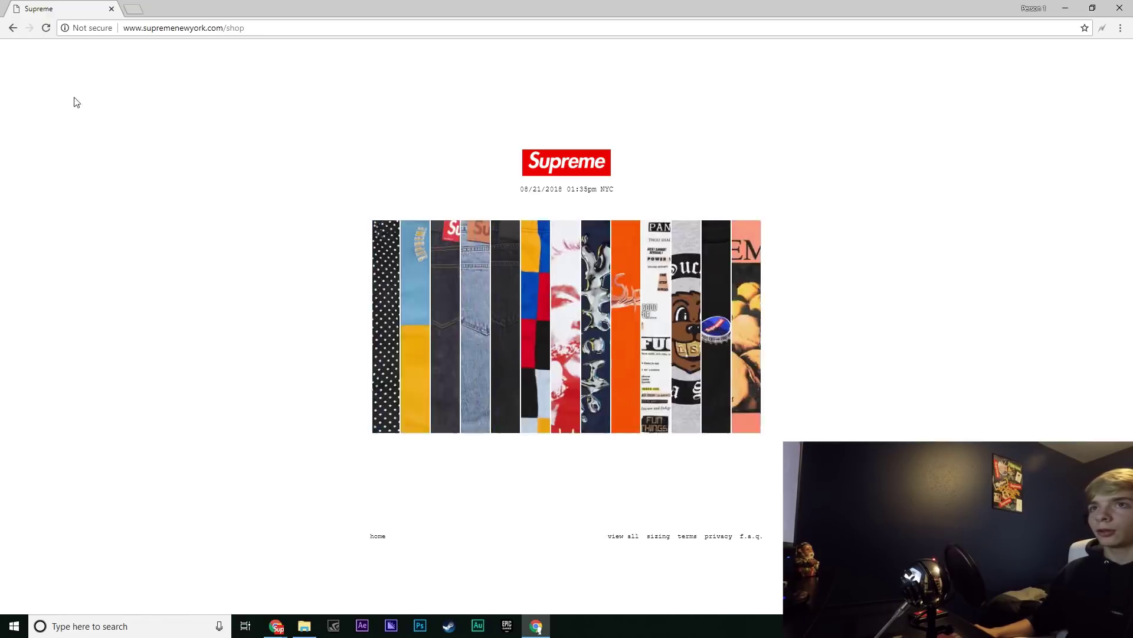
In a new tab, search 'supreme', open the official site, and view all shop products
{"action": "left_click", "coordinate": [133, 8]}
{"action": "type", "text": "supreme"}
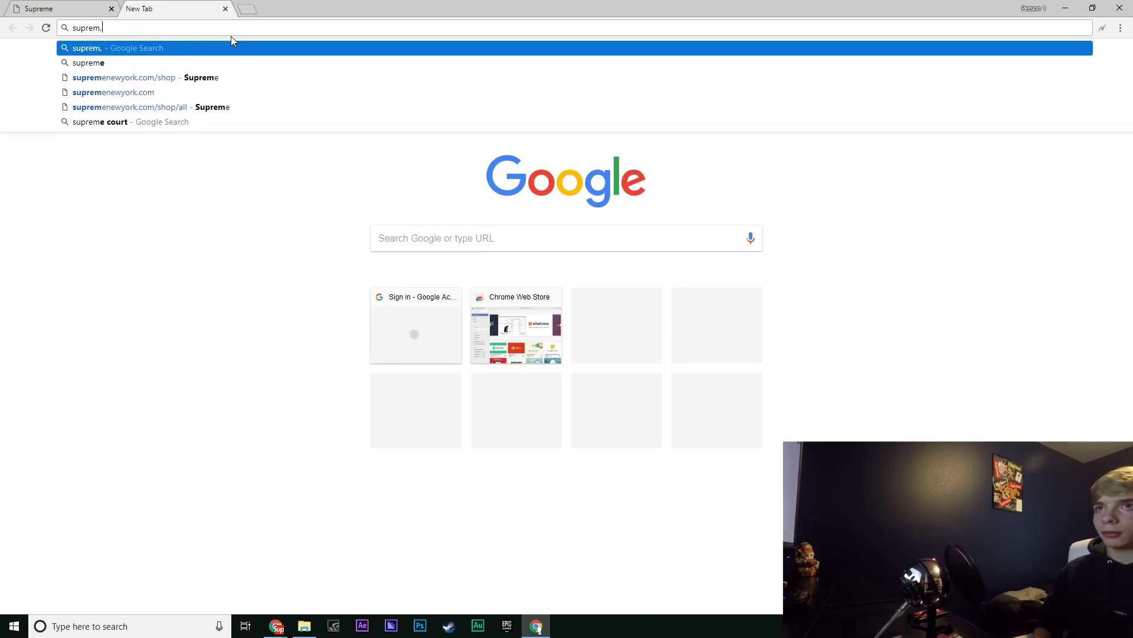
{"action": "left_click", "coordinate": [111, 8]}
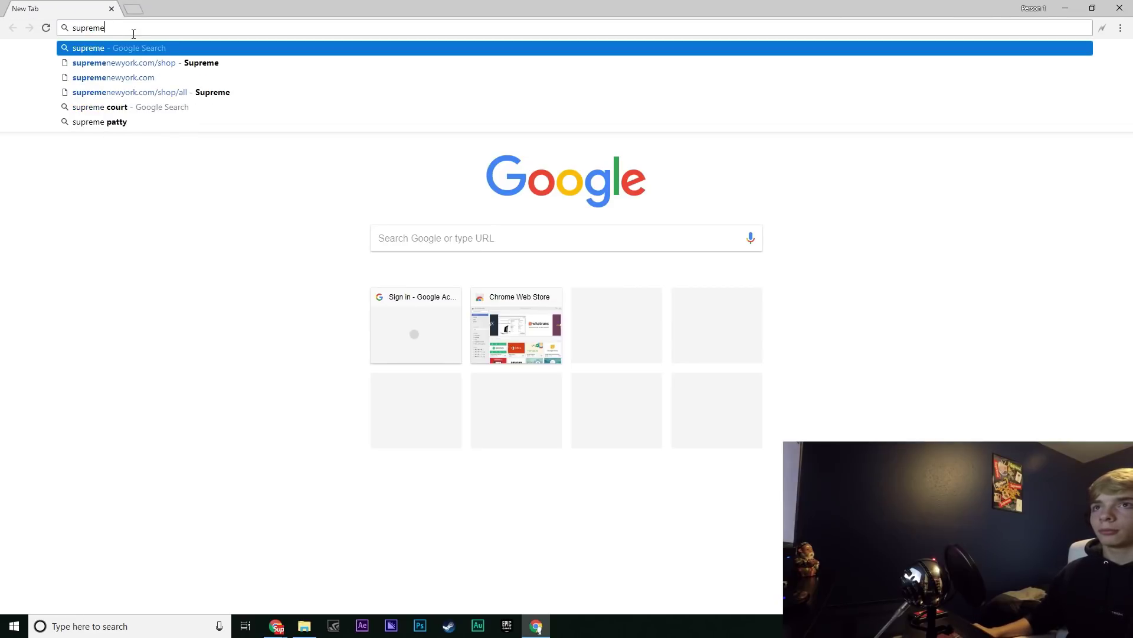
{"action": "key", "text": "Return"}
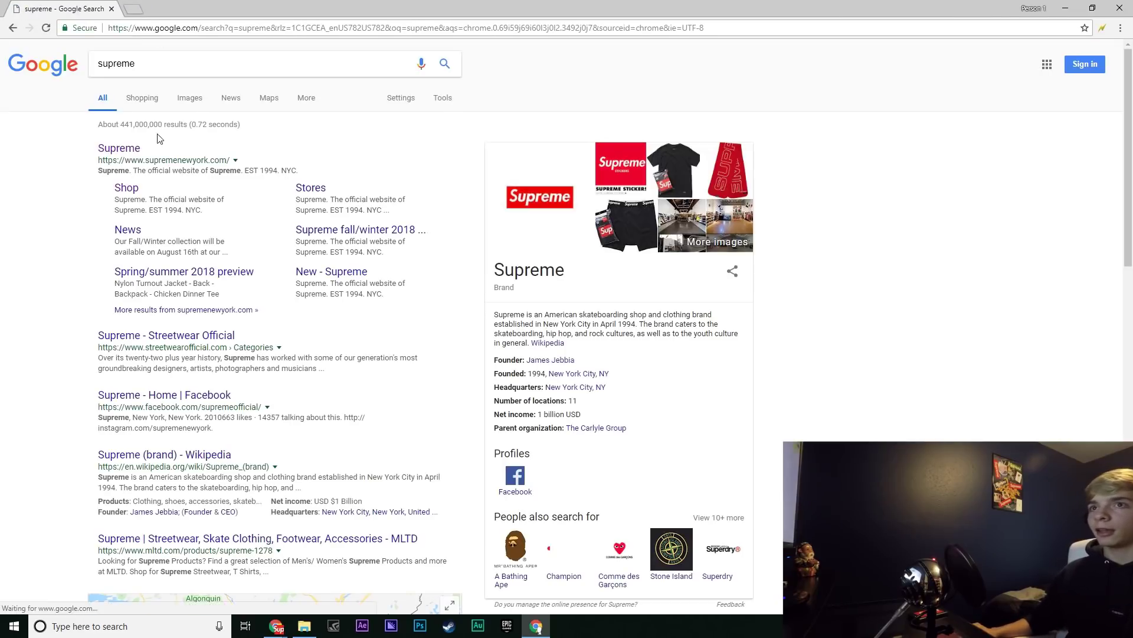
{"action": "left_click", "coordinate": [123, 155]}
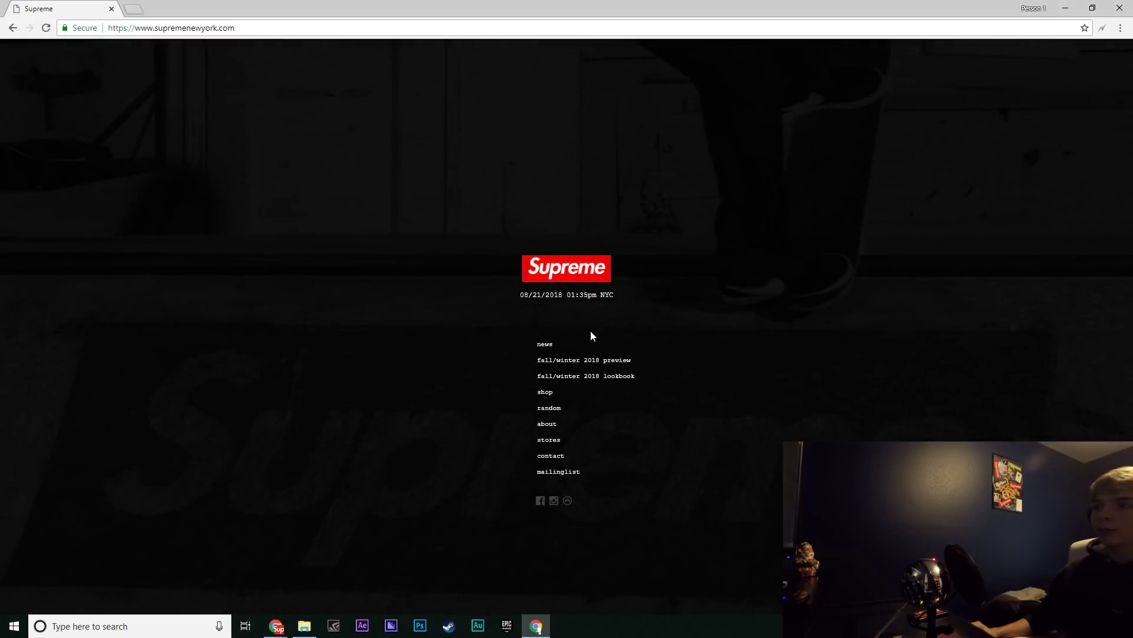
{"action": "left_click", "coordinate": [544, 392]}
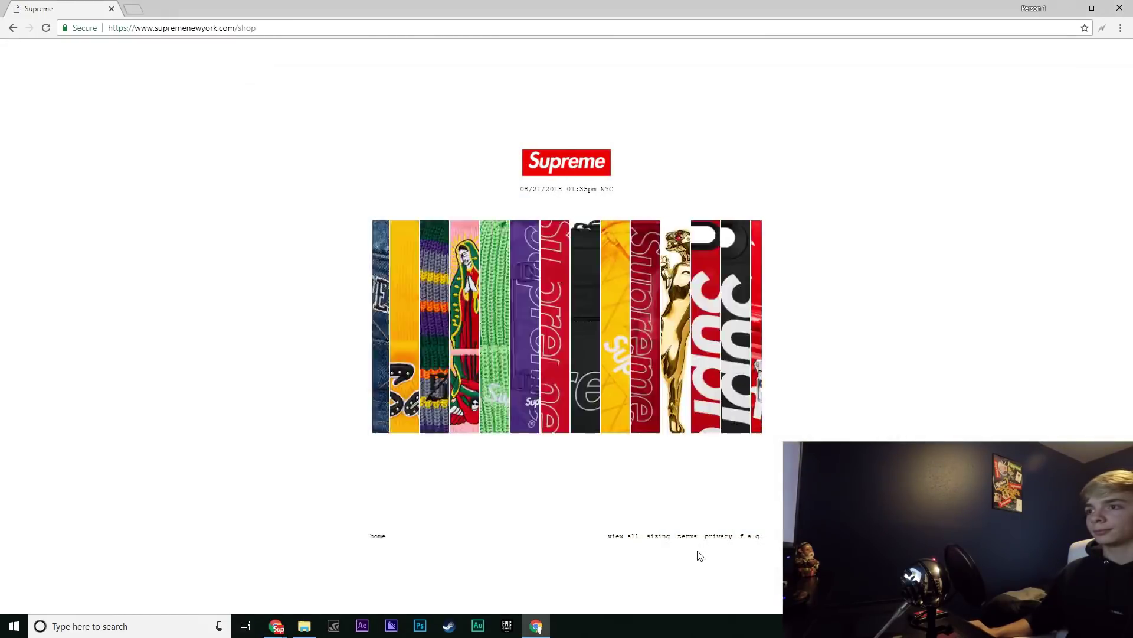
{"action": "left_click", "coordinate": [623, 536]}
Add the white Hanes crew socks to the cart and proceed to checkout
{"action": "left_click_drag", "start_coordinate": [760, 234], "coordinate": [766, 470]}
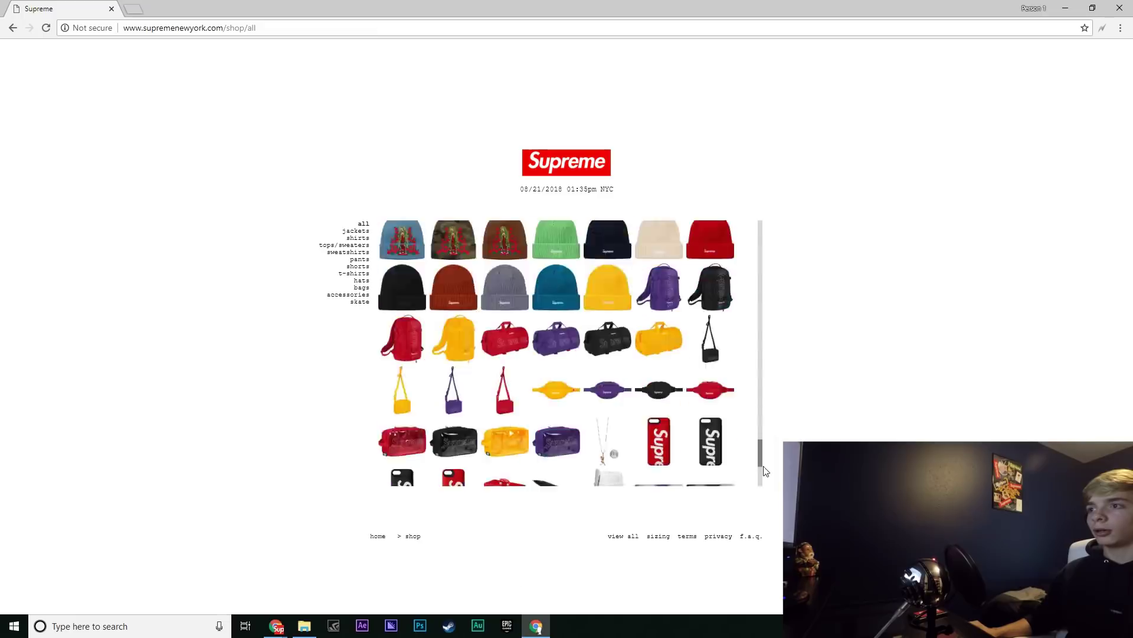
{"action": "scroll", "coordinate": [766, 471], "scroll_direction": "down", "scroll_amount": 3}
{"action": "left_click", "coordinate": [710, 358]}
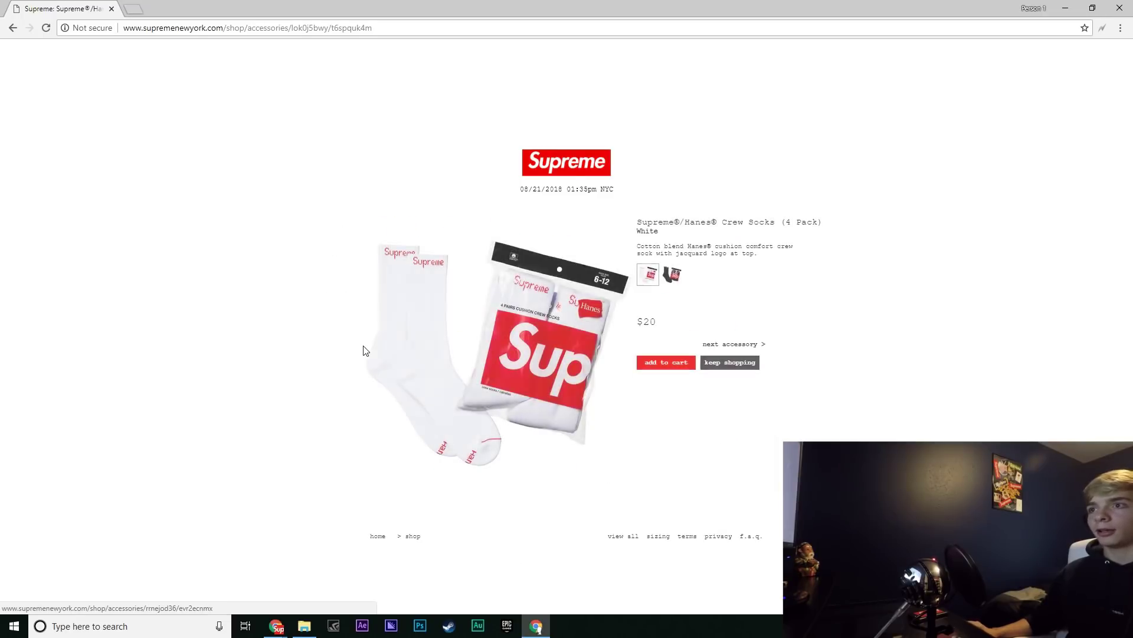
{"action": "left_click", "coordinate": [662, 366]}
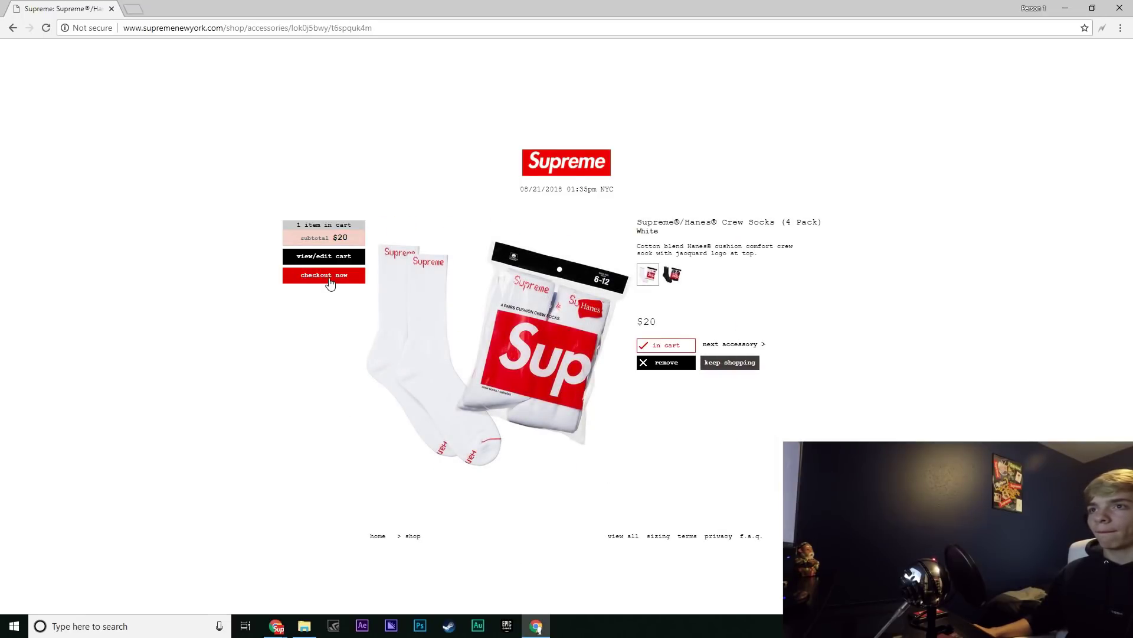
{"action": "left_click", "coordinate": [329, 276]}
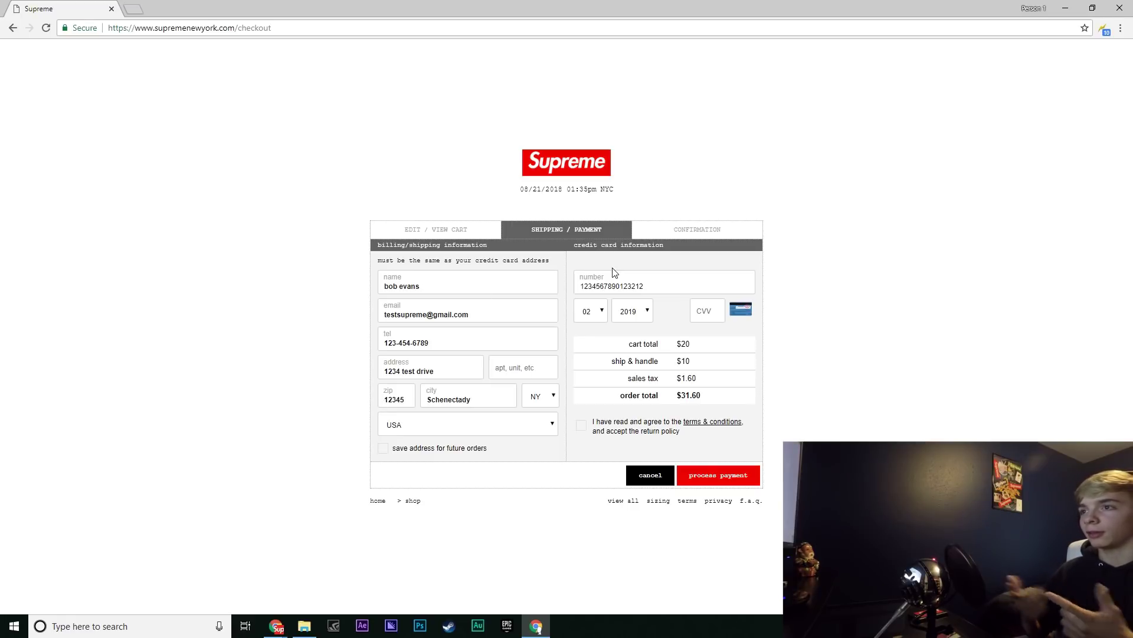
Show and then close the Autofill profile bar on the auto-filled $31.60 checkout
{"action": "left_click", "coordinate": [1103, 31]}
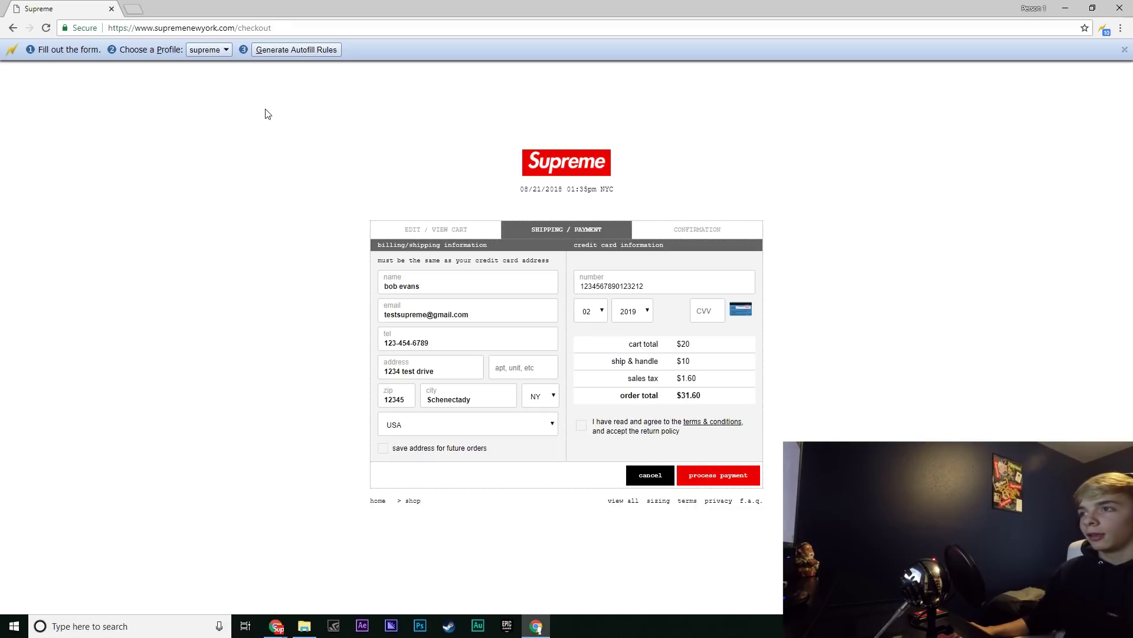
{"action": "left_click", "coordinate": [1126, 49]}
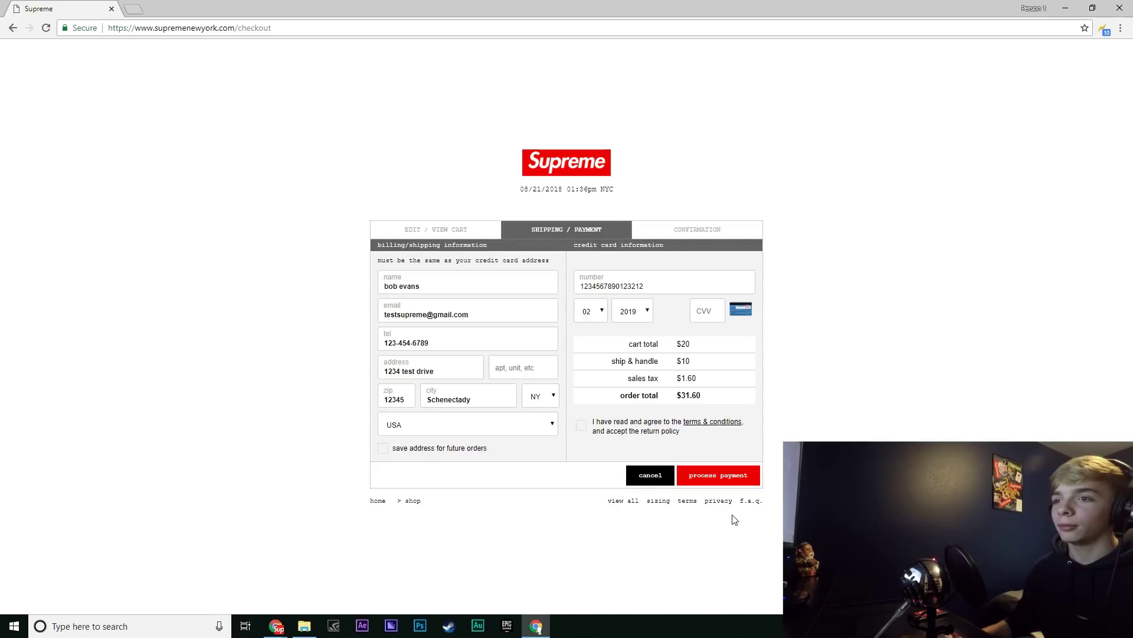
{"action": "left_click", "coordinate": [276, 625]}
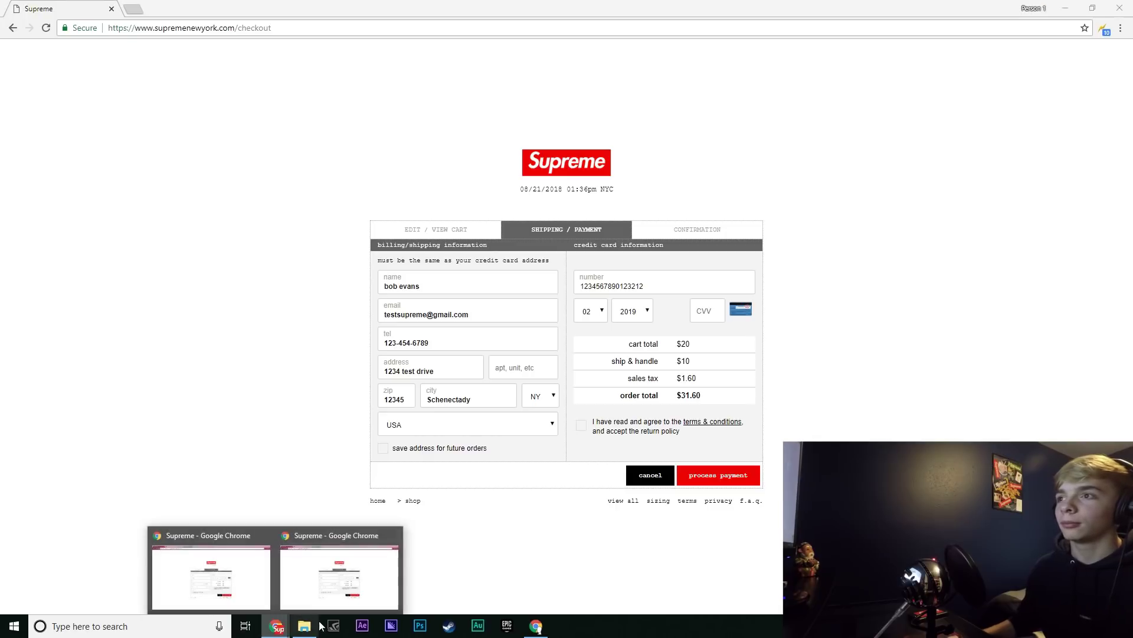
{"action": "left_click", "coordinate": [240, 565]}
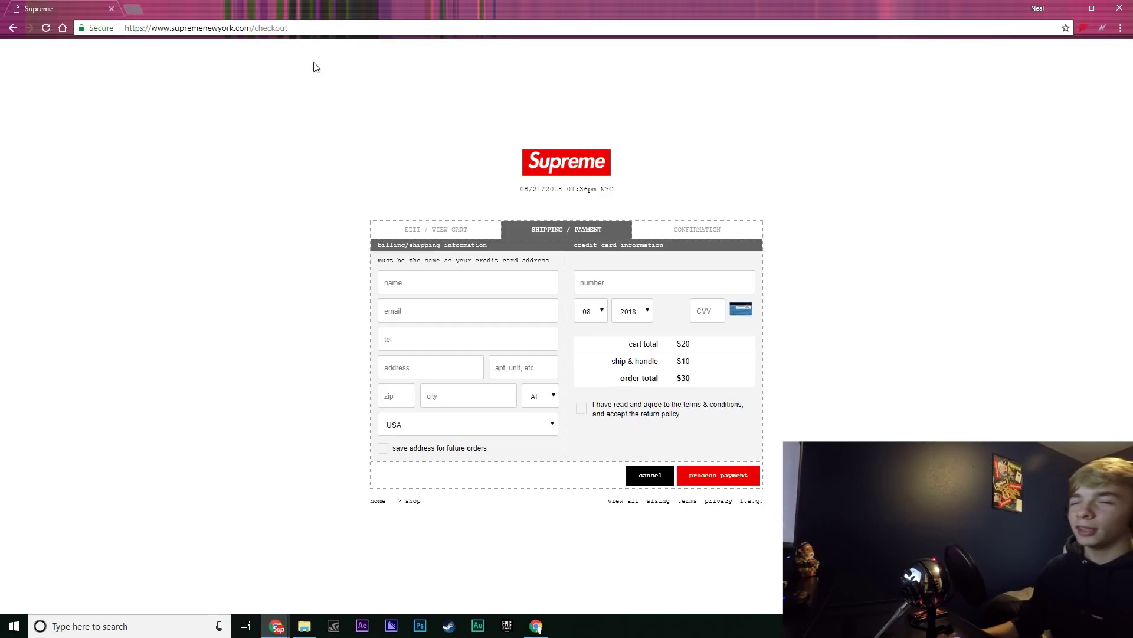
{"action": "left_click", "coordinate": [1102, 28]}
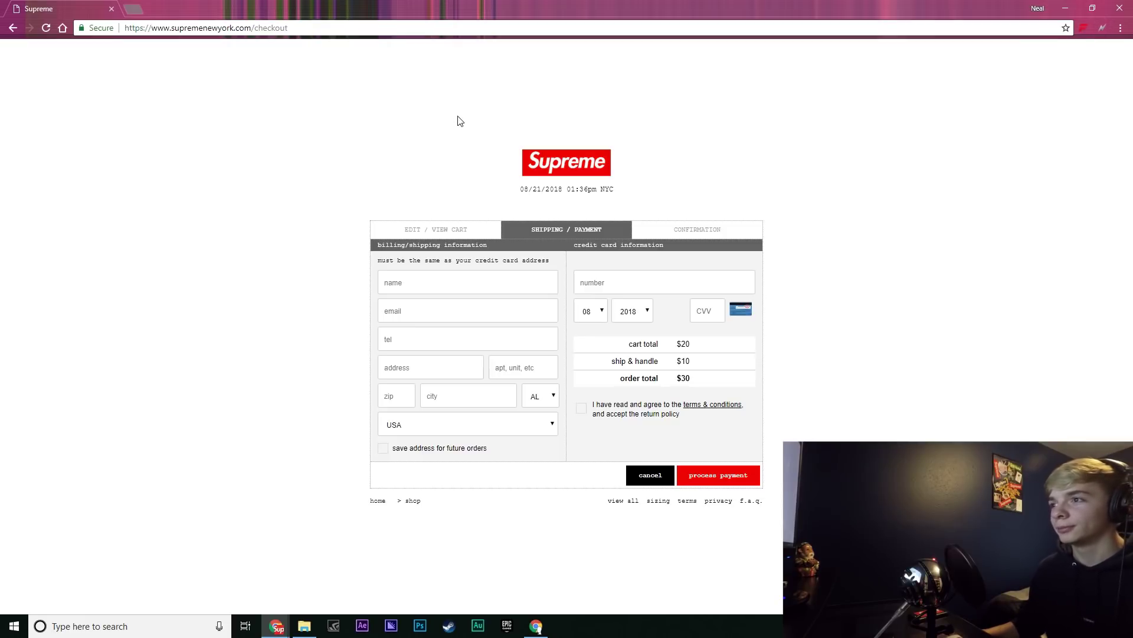
{"action": "left_click", "coordinate": [534, 627]}
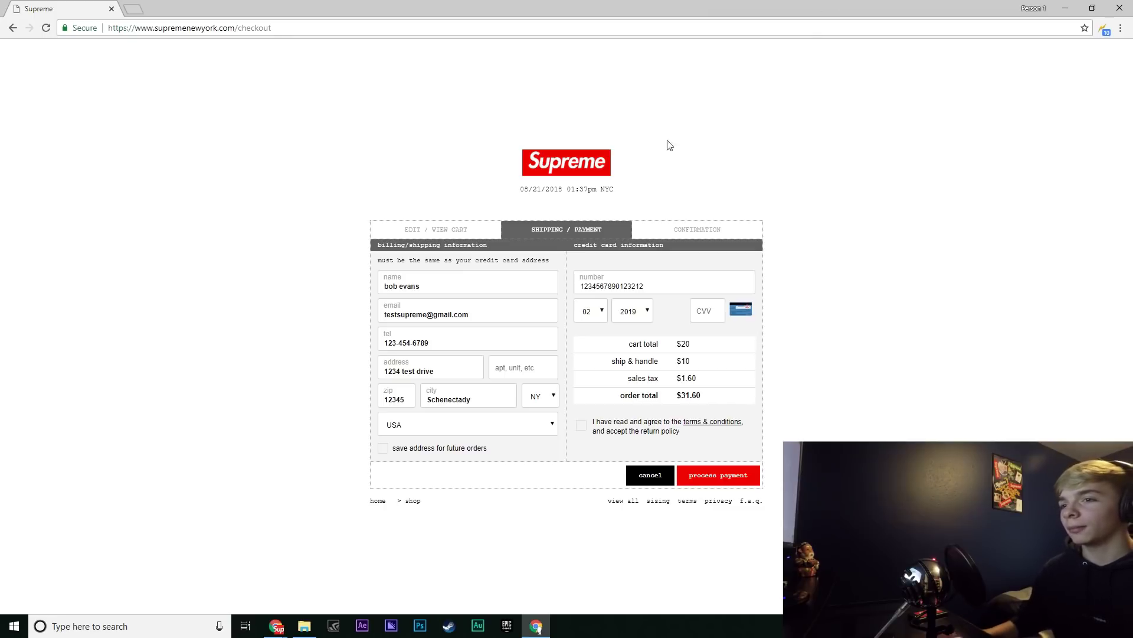
{"action": "left_click", "coordinate": [284, 632]}
{"action": "left_click", "coordinate": [316, 579]}
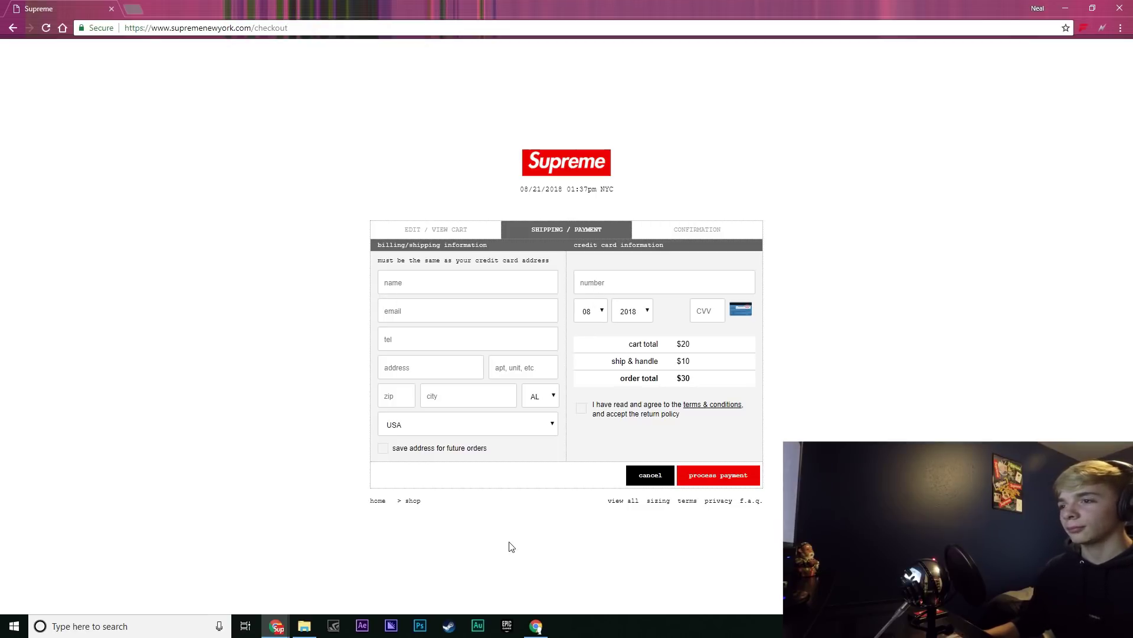
{"action": "key", "text": "alt+Tab"}
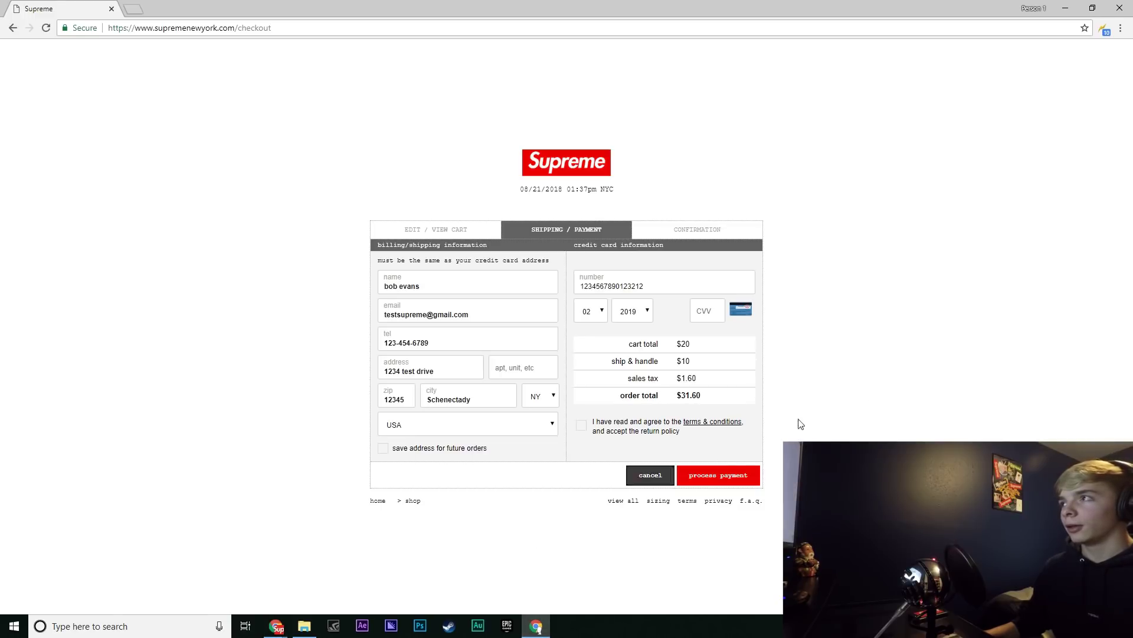